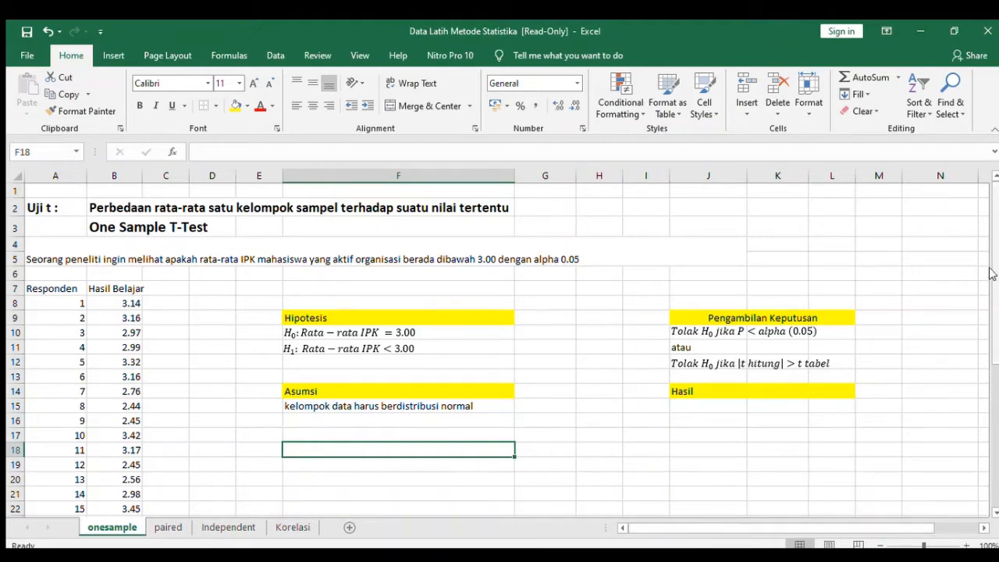
Review the research question, the Hasil Belajar data, and the Hipotesis and Asumsi sections on the onesample sheet.
drag(997, 319, 997, 295)
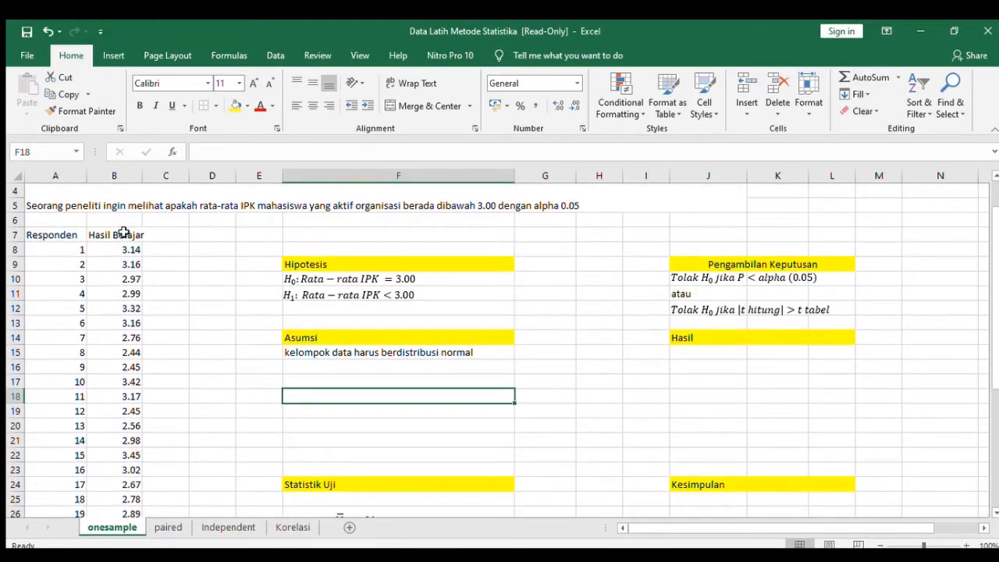
click(123, 234)
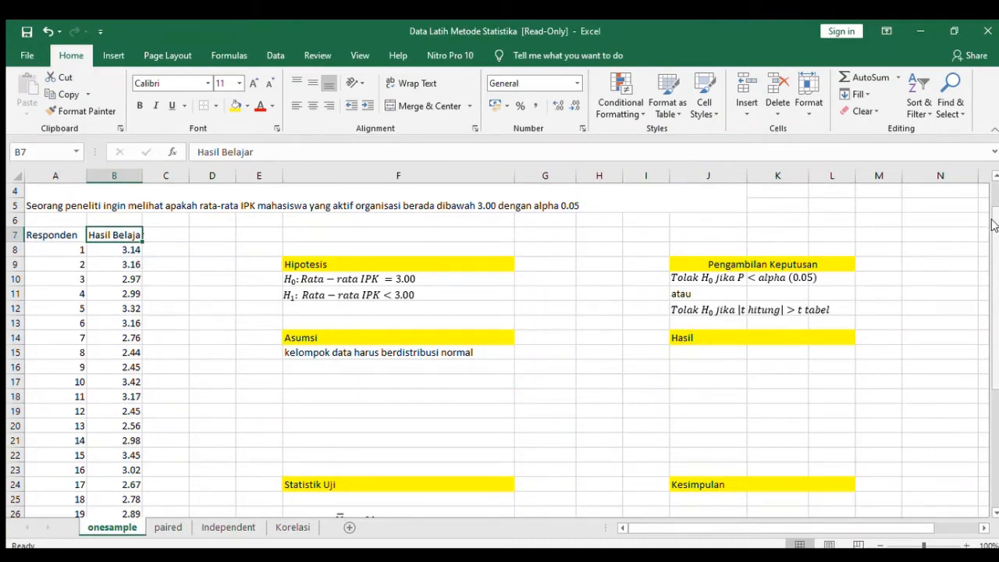
drag(994, 225, 997, 197)
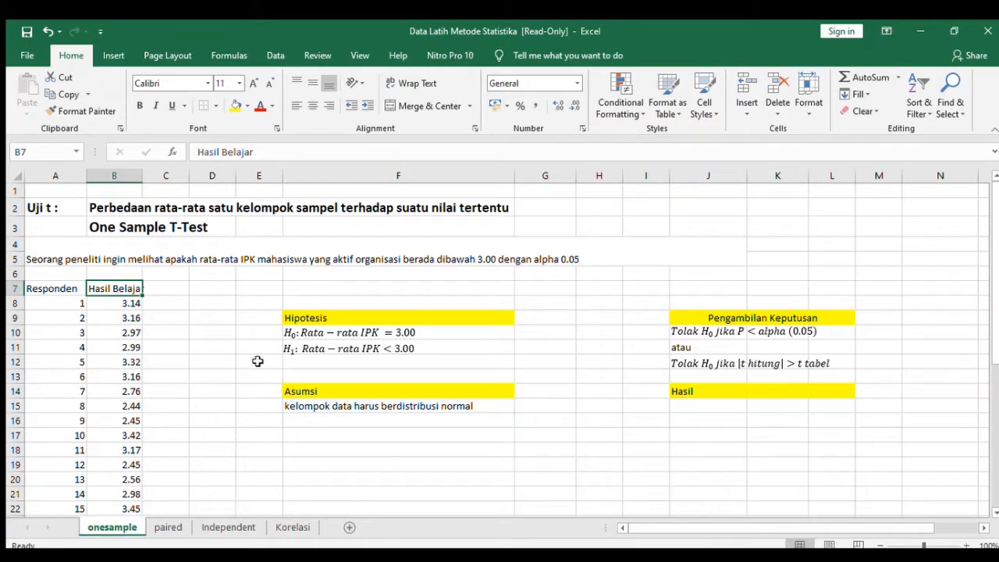
click(328, 317)
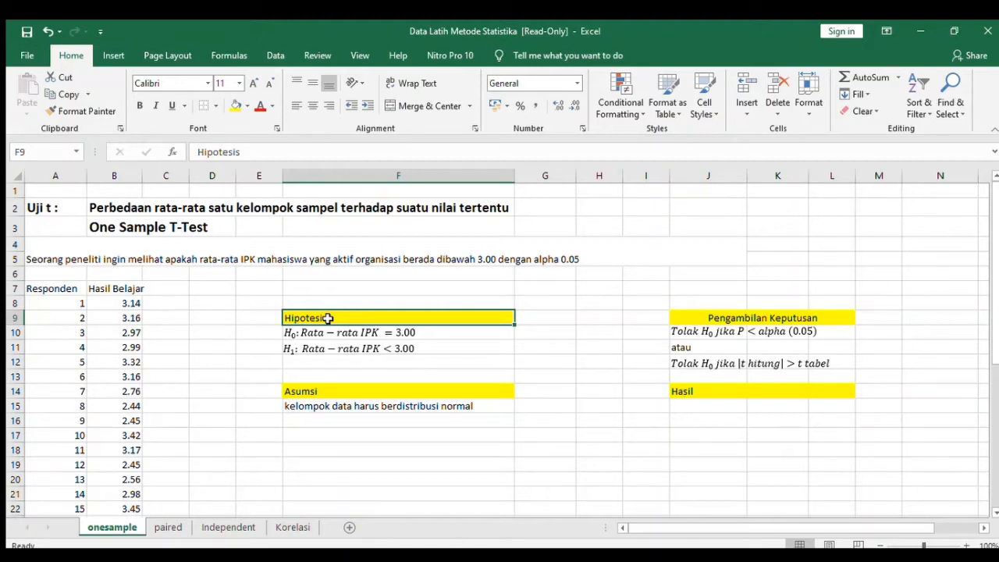
click(336, 387)
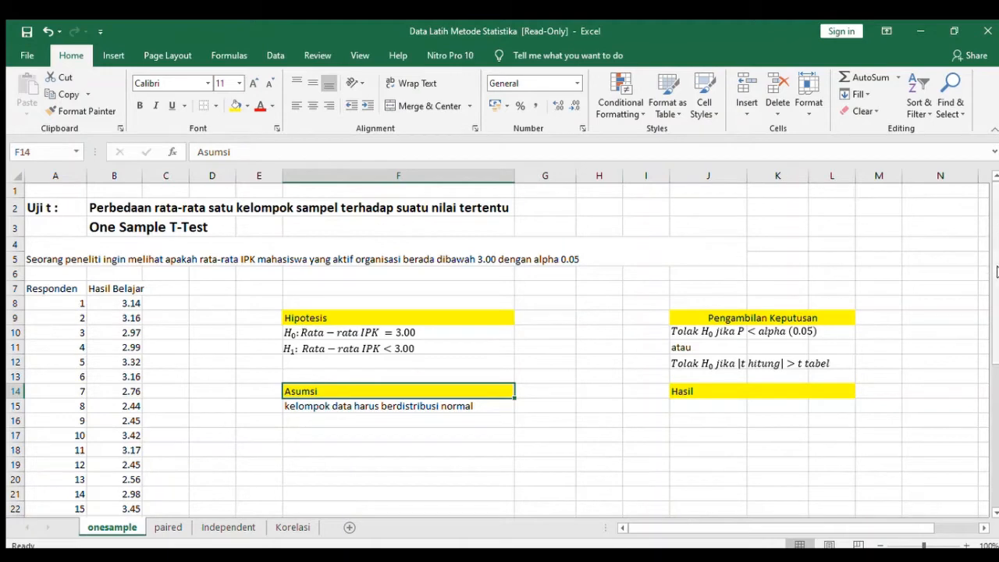
Examine the one-sample t formula under Statistik Uji on the onesample sheet.
drag(996, 271, 994, 332)
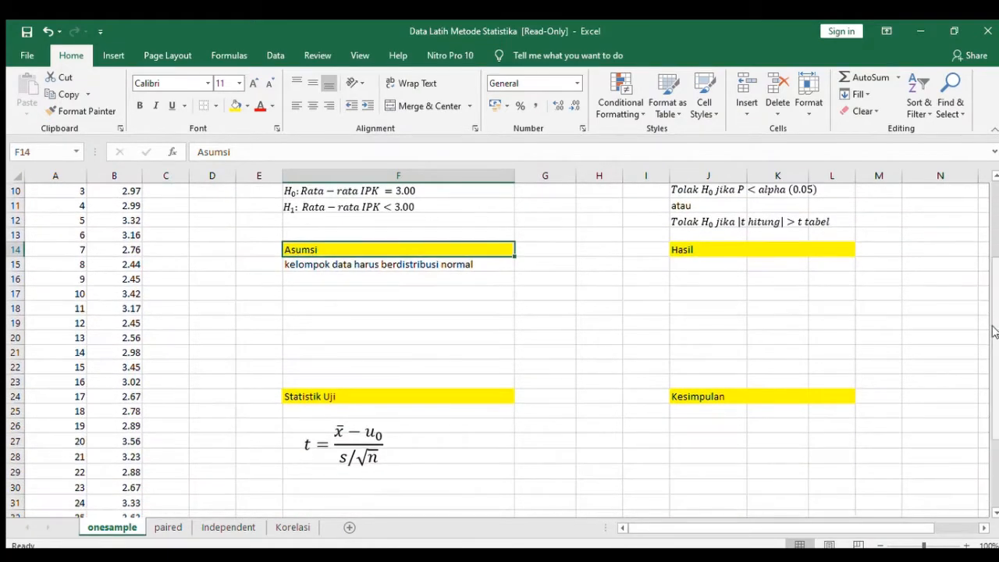
click(354, 396)
click(312, 443)
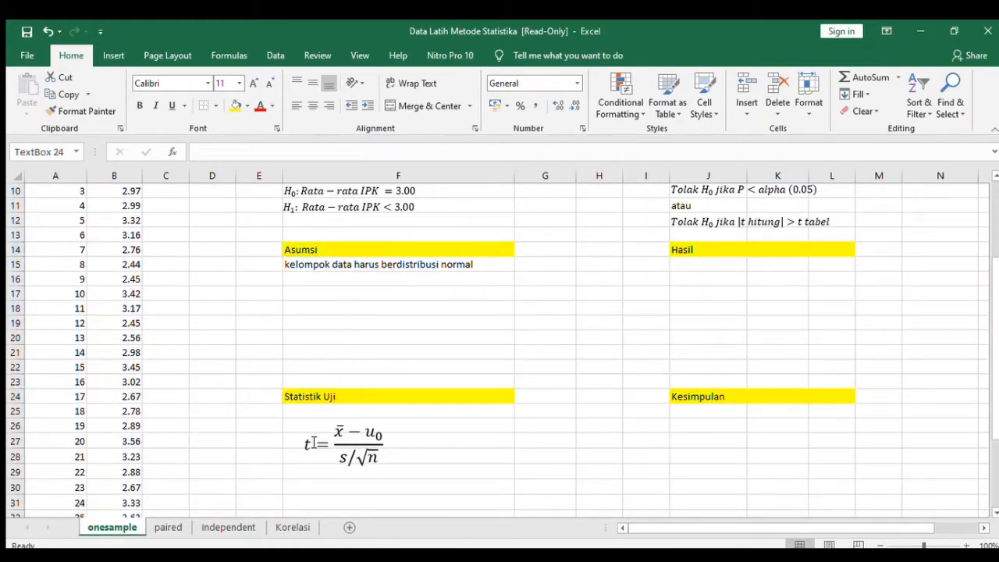
click(362, 422)
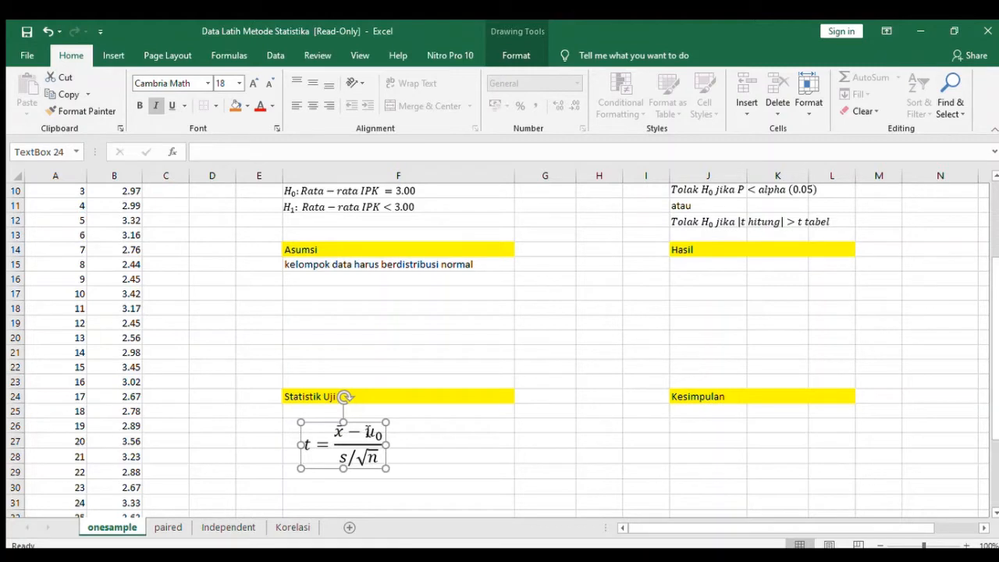
click(422, 426)
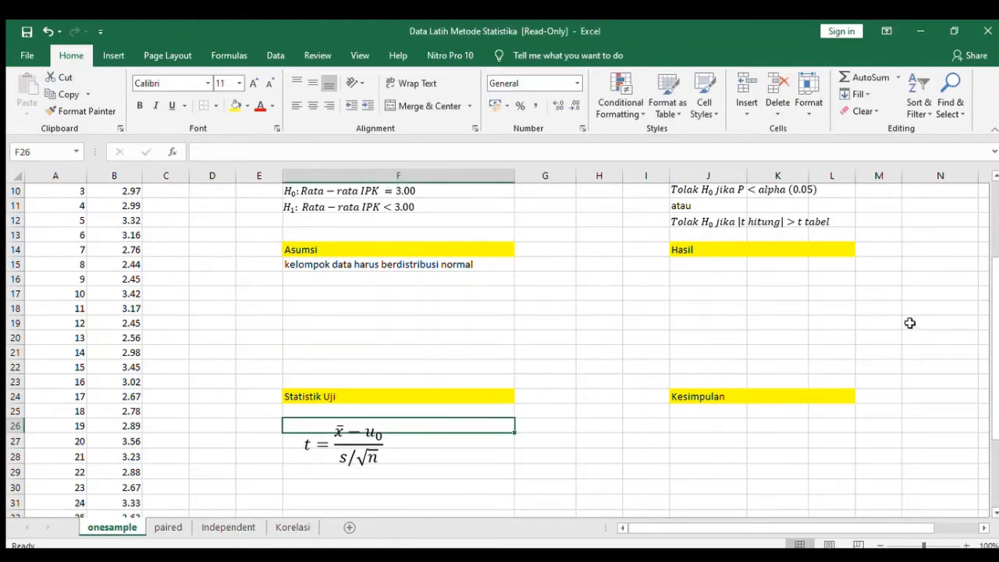
drag(994, 304, 993, 327)
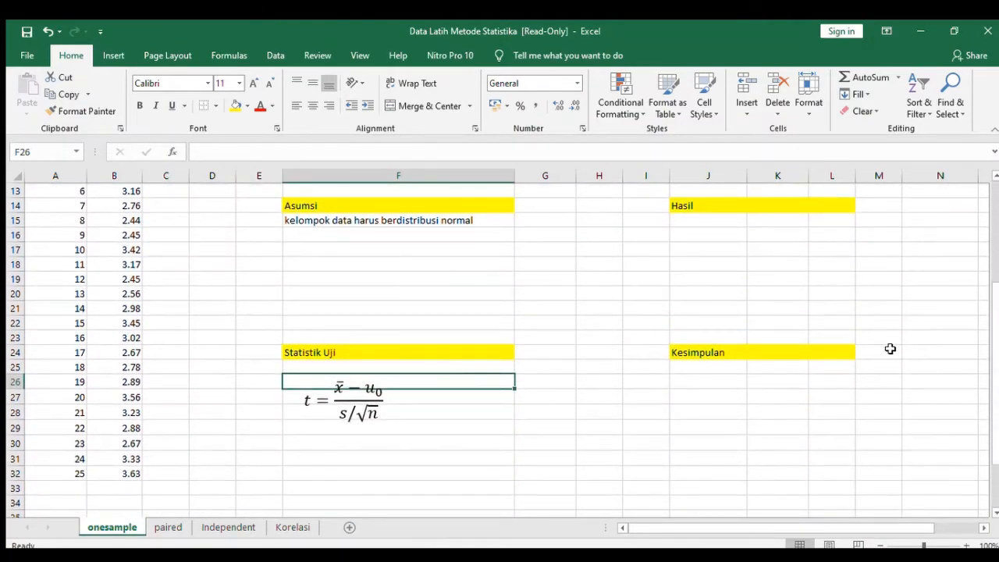
click(365, 437)
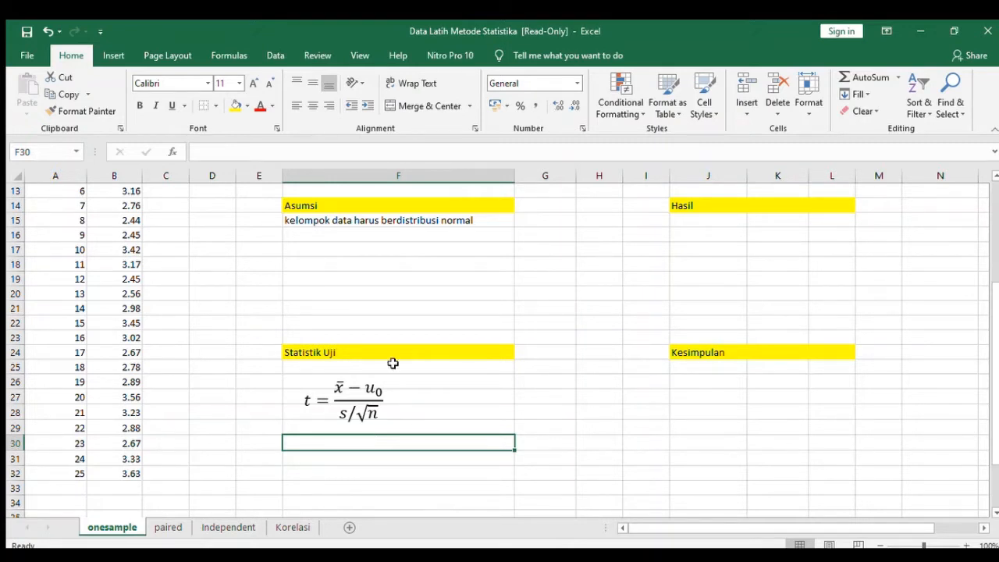
drag(995, 421, 995, 323)
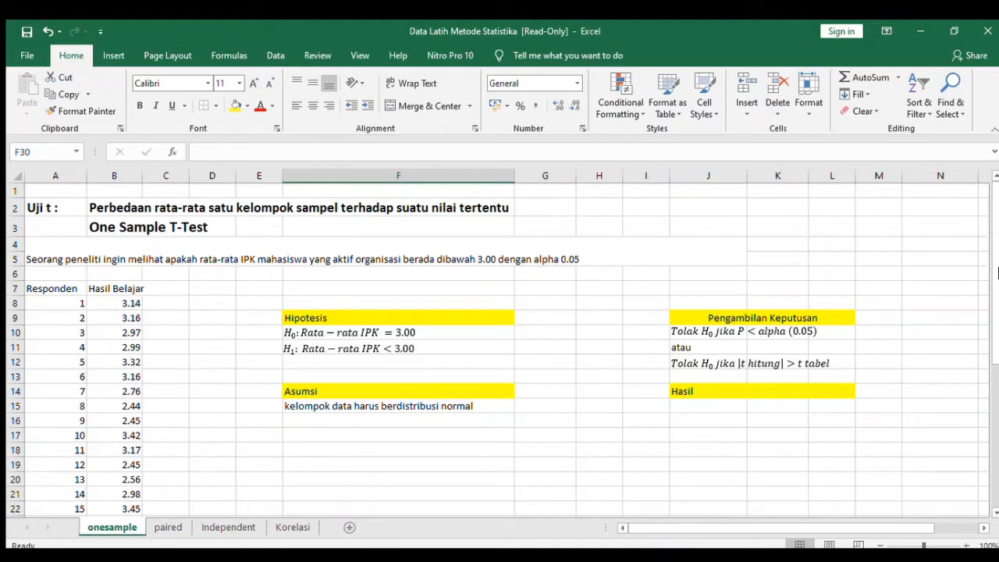
Examine the two rejection rules under Pengambilan Keputusan, based on the P value and on the t table.
drag(997, 271, 995, 326)
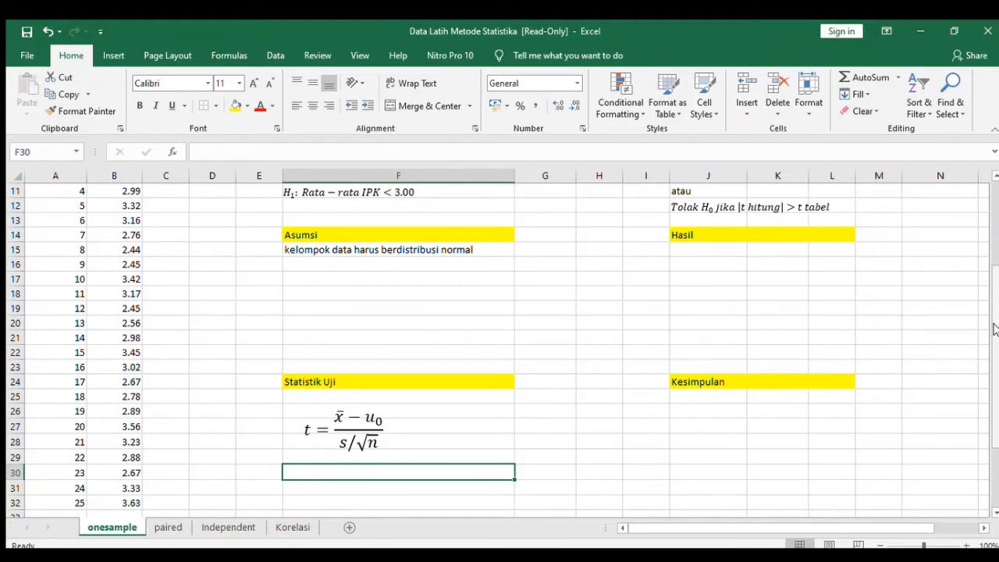
drag(994, 329, 994, 263)
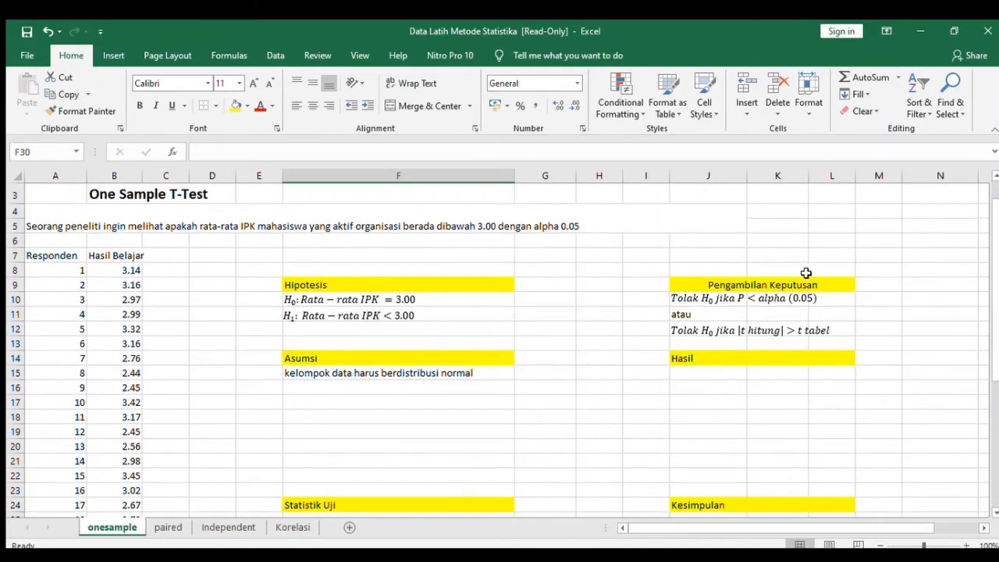
click(776, 285)
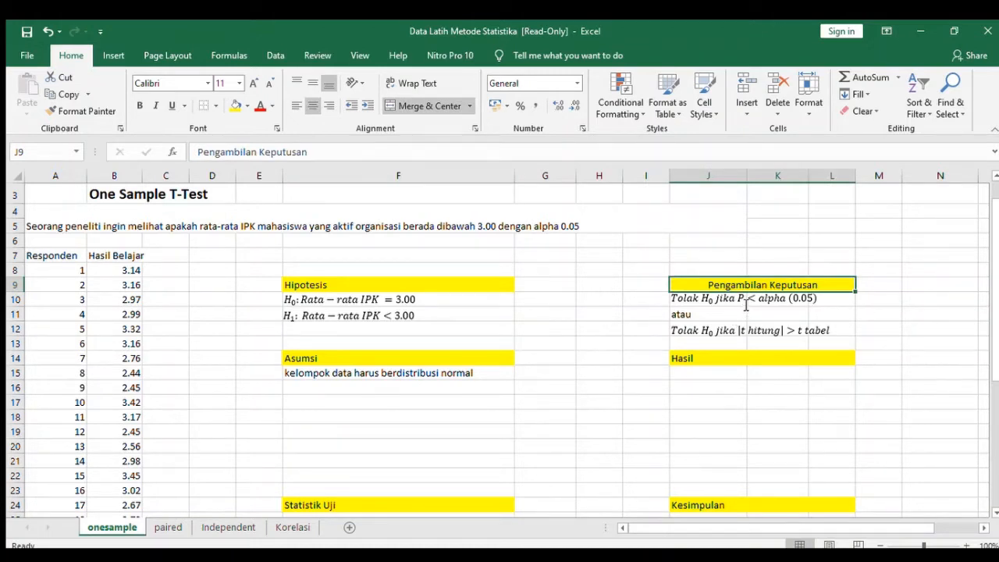
click(791, 300)
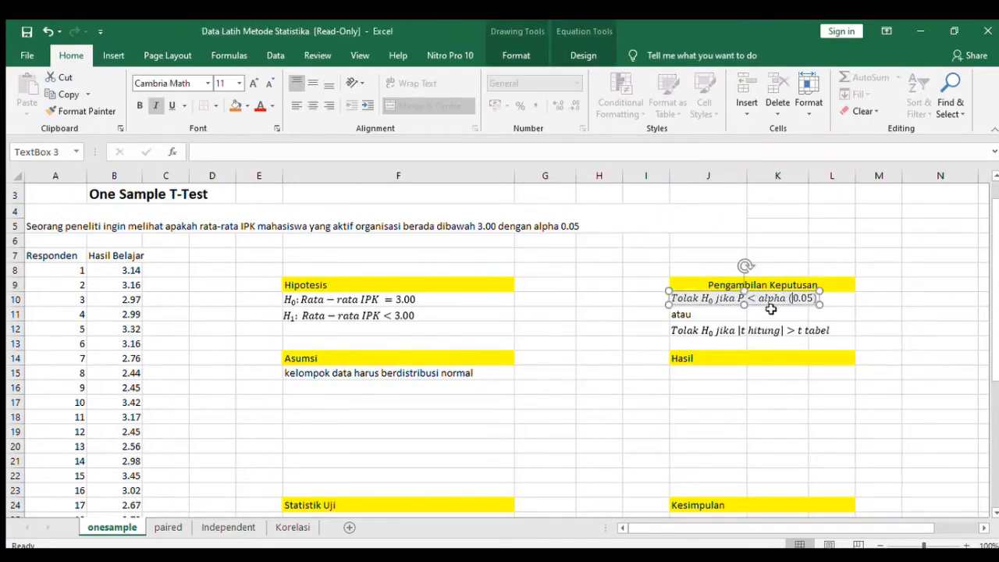
click(696, 331)
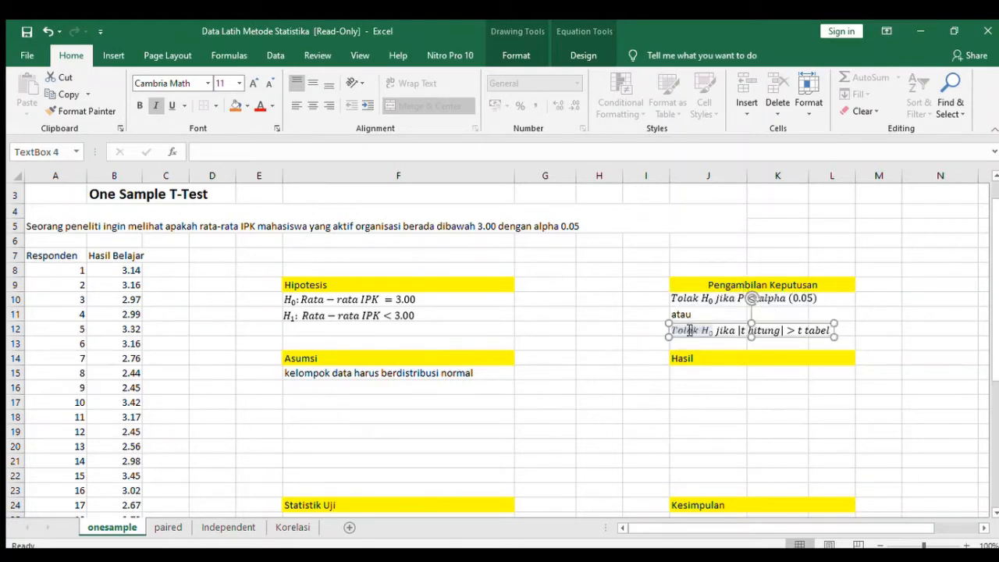
click(884, 313)
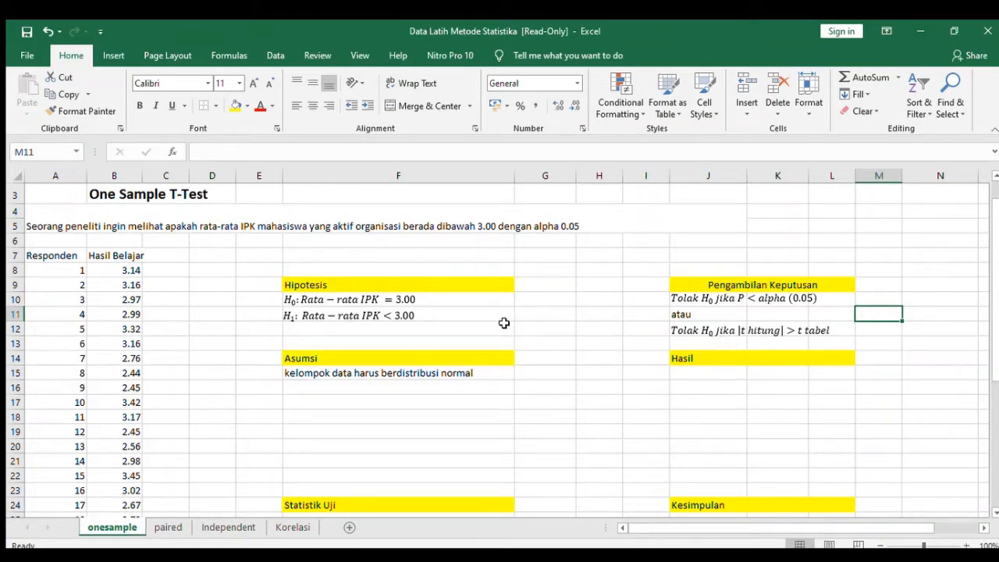
Review the null and alternative hypotheses together with the normality assumption under Asumsi.
click(472, 289)
click(470, 356)
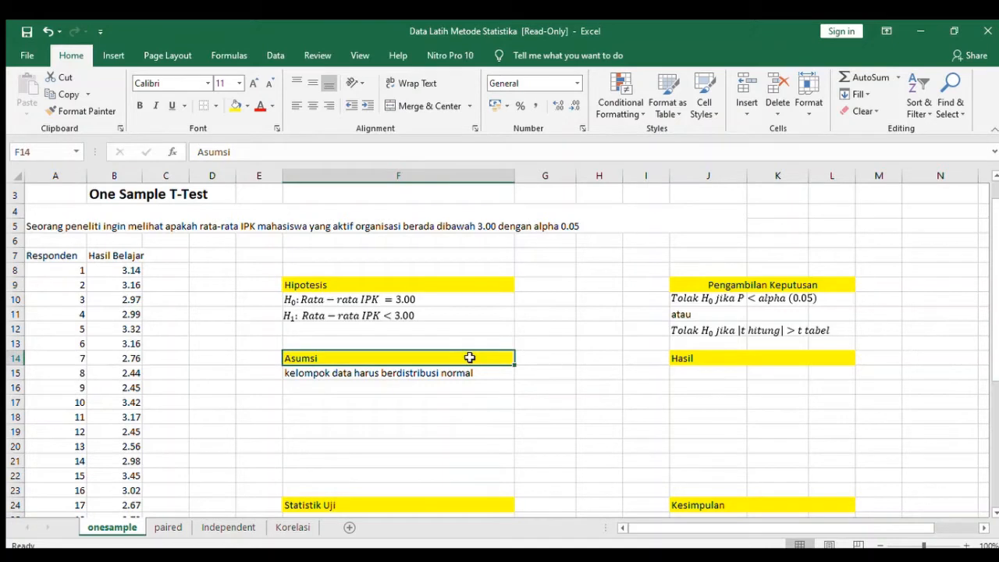
click(485, 287)
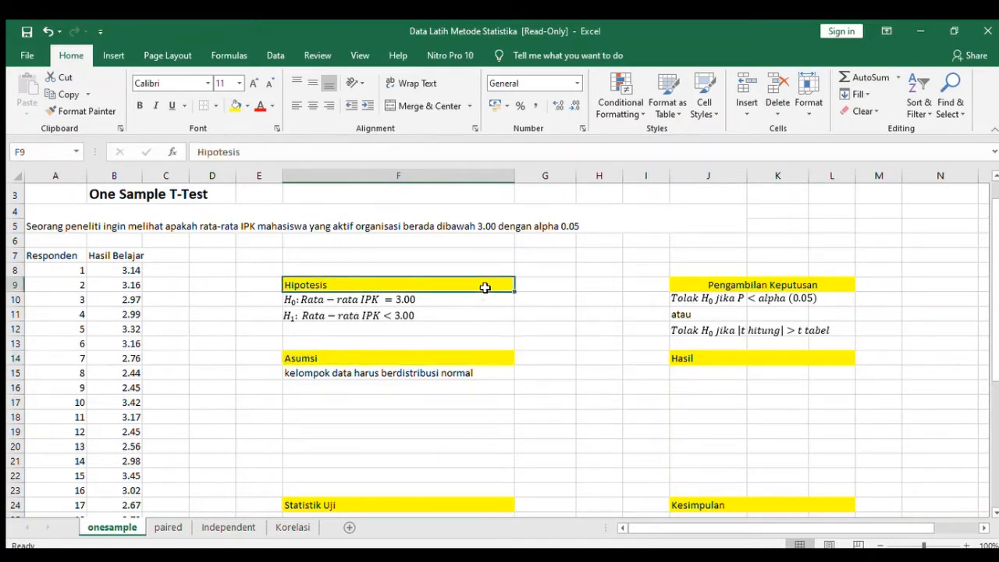
click(502, 312)
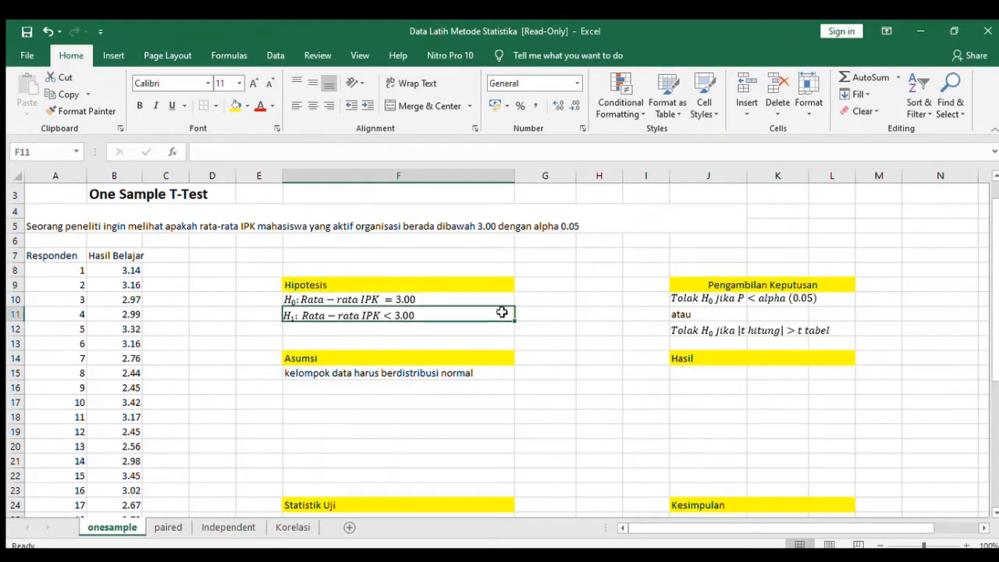
click(506, 299)
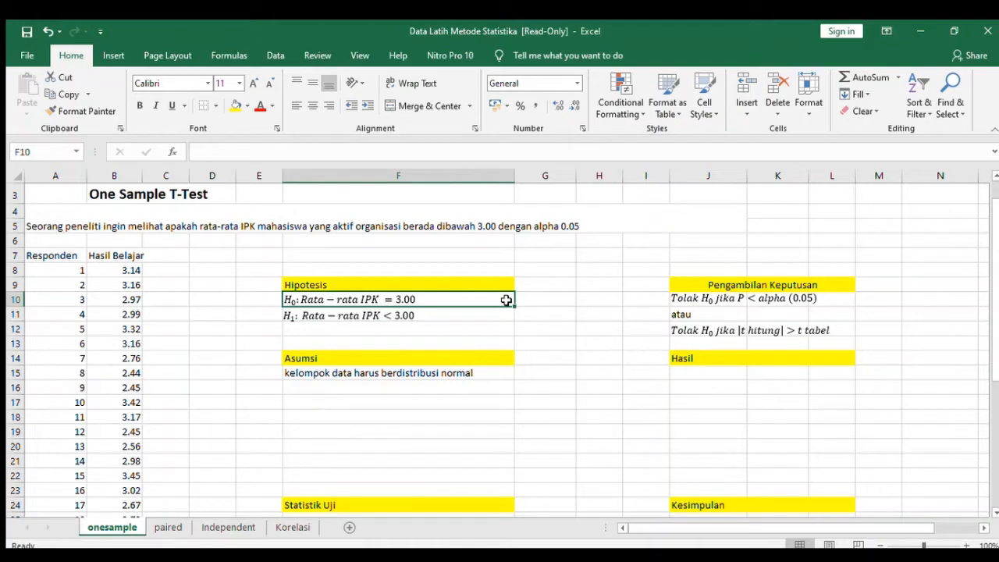
click(459, 373)
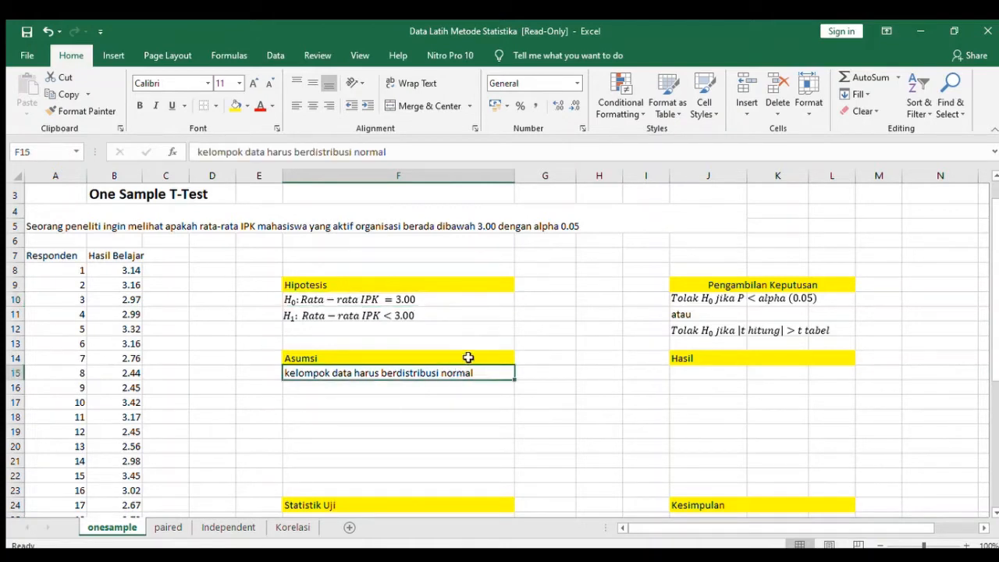
click(469, 358)
click(466, 373)
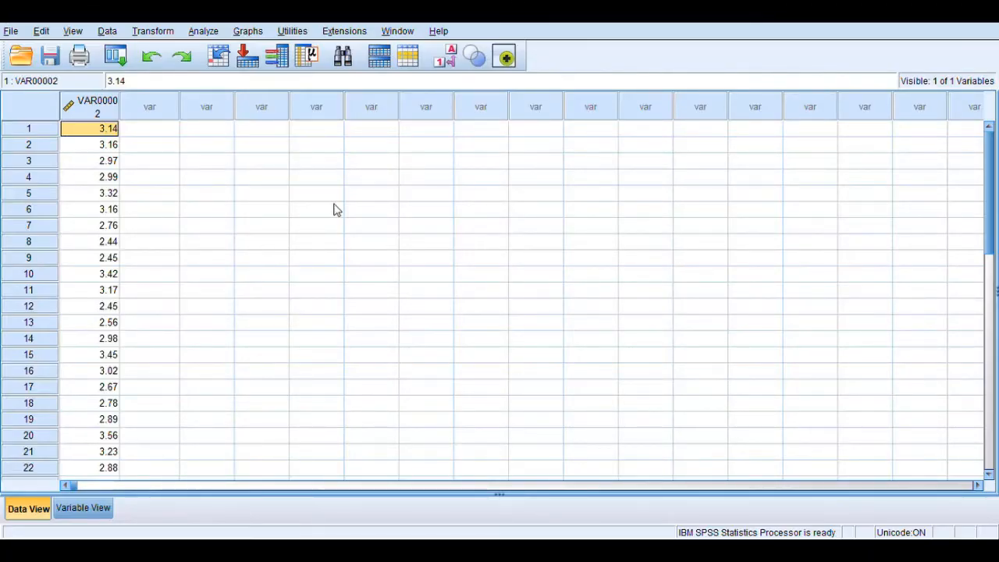
In SPSS Statistics, look through the values of variable VAR00002 and return to its first case.
click(102, 146)
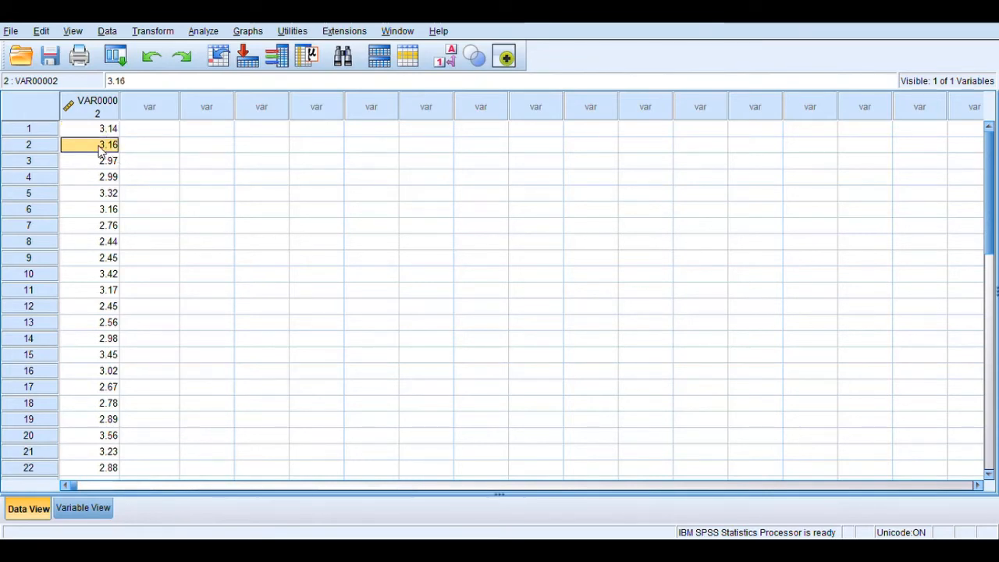
key(Down)
key(Down)
key(Down)
key(Down)
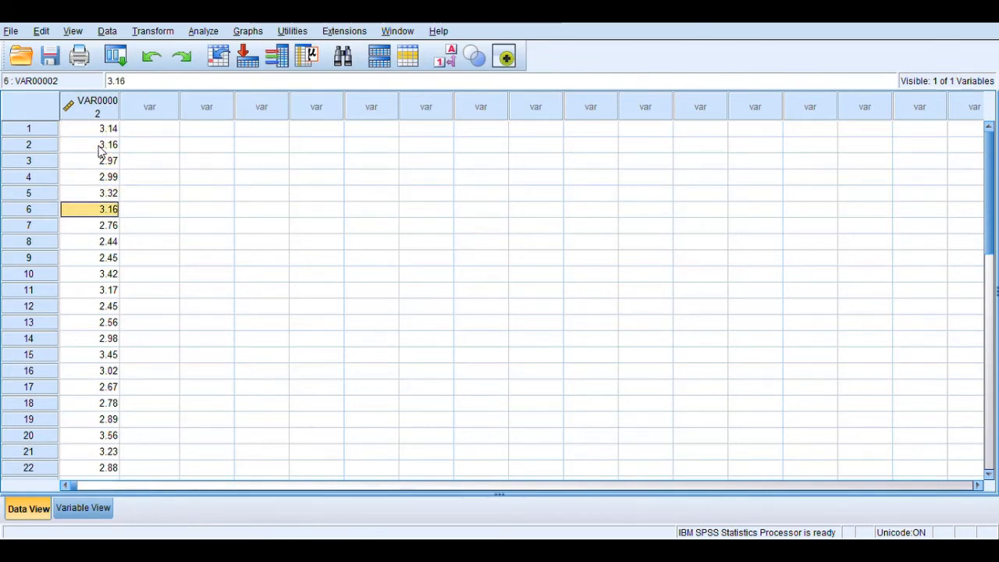
key(Down)
key(Down)
key(Down)
key(Down)
key(Down)
key(Down)
key(Down)
key(Down)
key(Down)
key(Down)
key(Down)
key(Down)
key(Down)
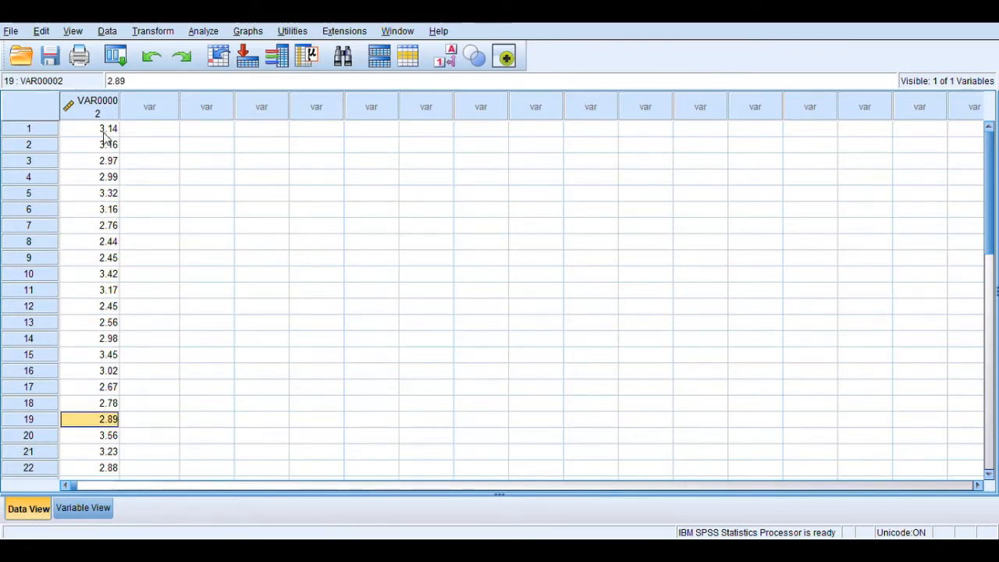
key(ctrl+Up)
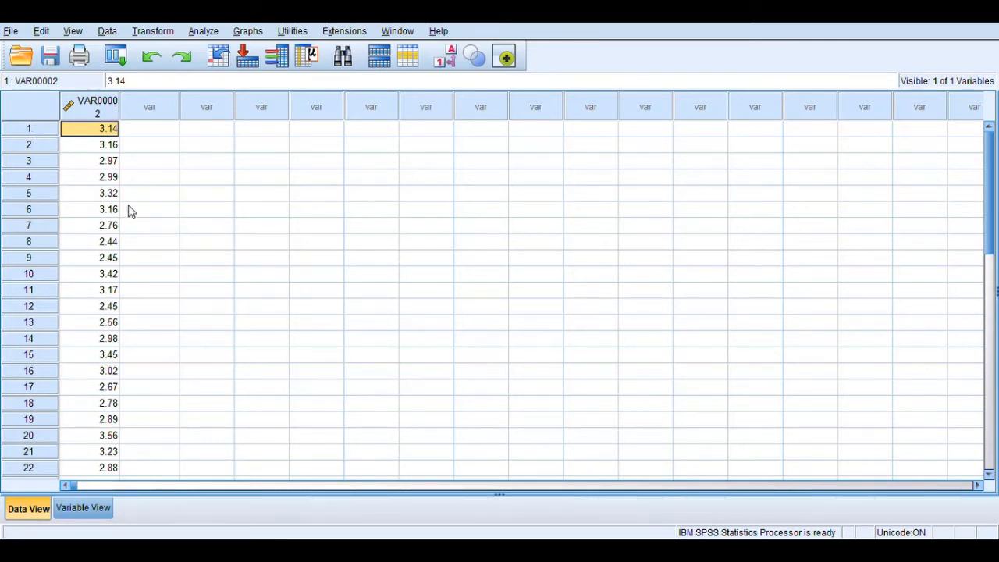
Rename the variable VAR00002 as IPK, check its type and decimals, and return to the data values.
click(85, 505)
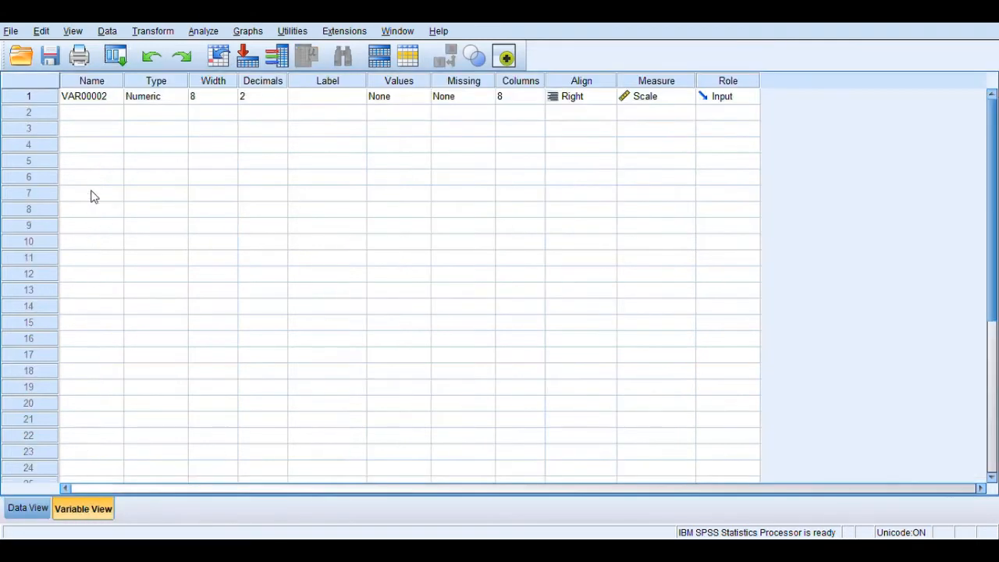
click(97, 106)
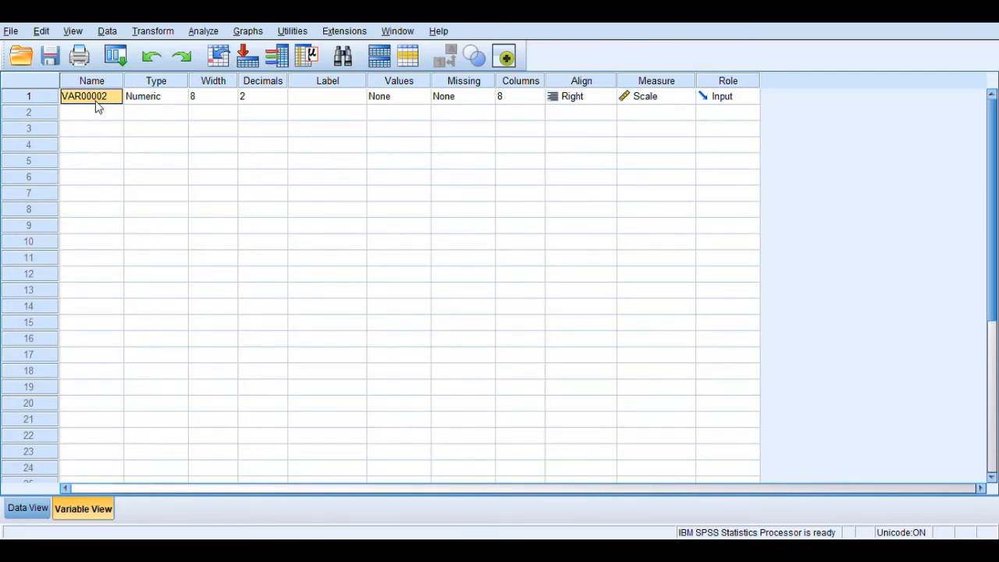
click(102, 107)
text(ipk)
click(153, 102)
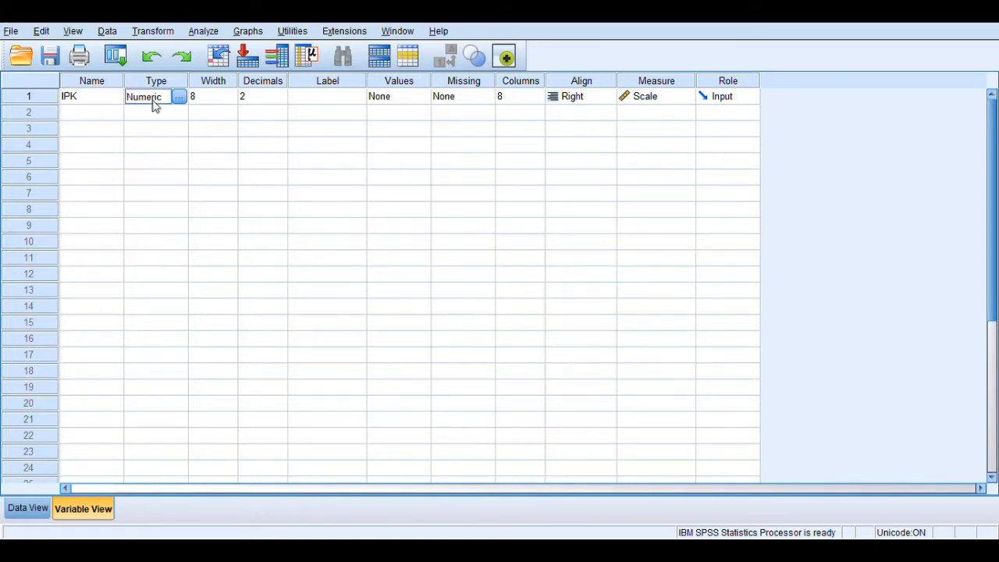
click(273, 103)
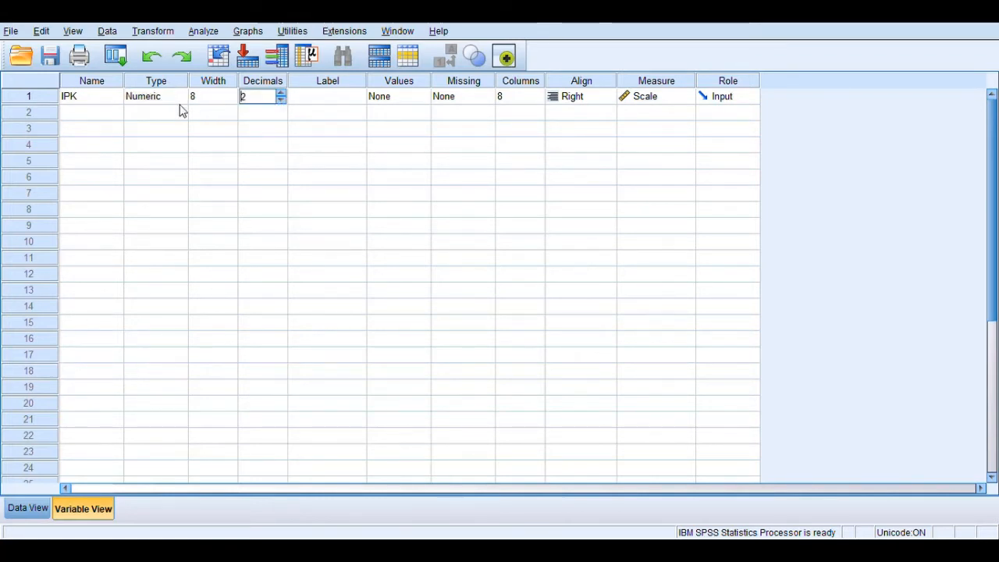
click(92, 102)
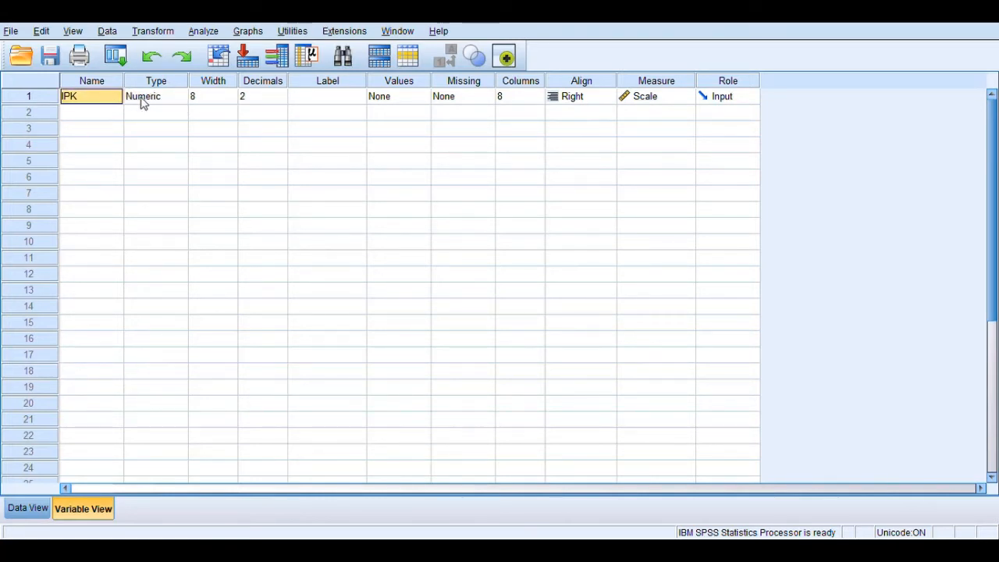
click(32, 510)
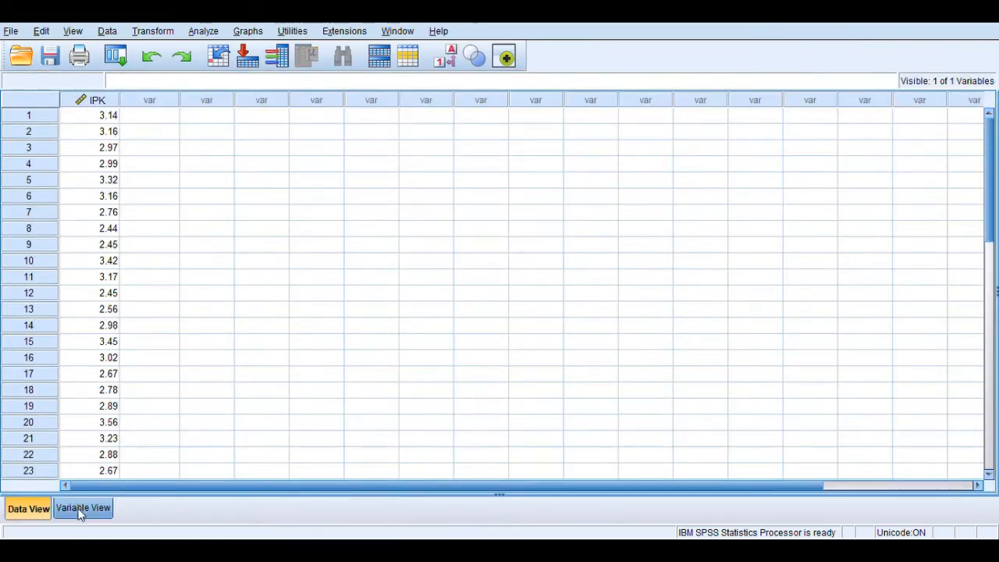
click(78, 509)
click(32, 509)
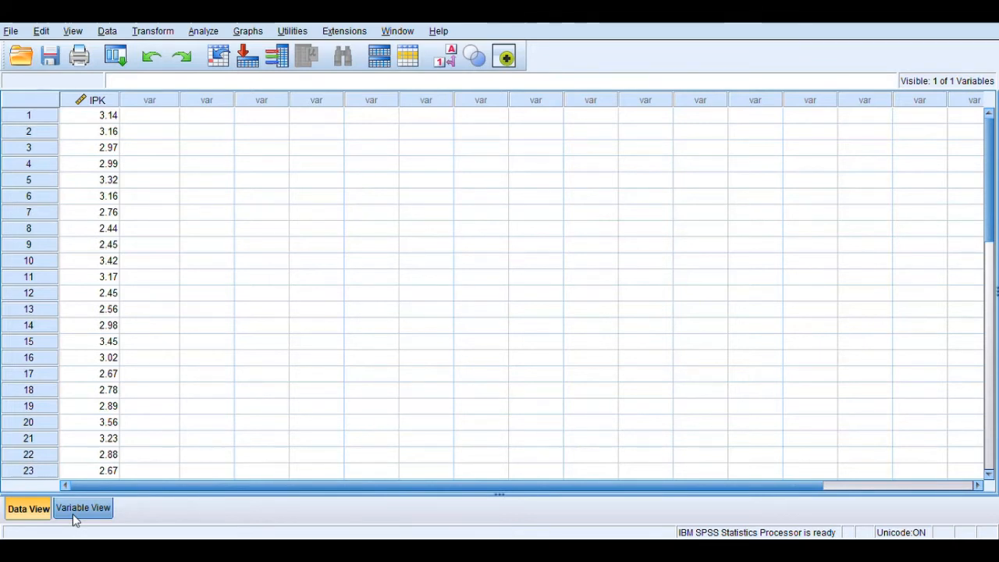
click(96, 196)
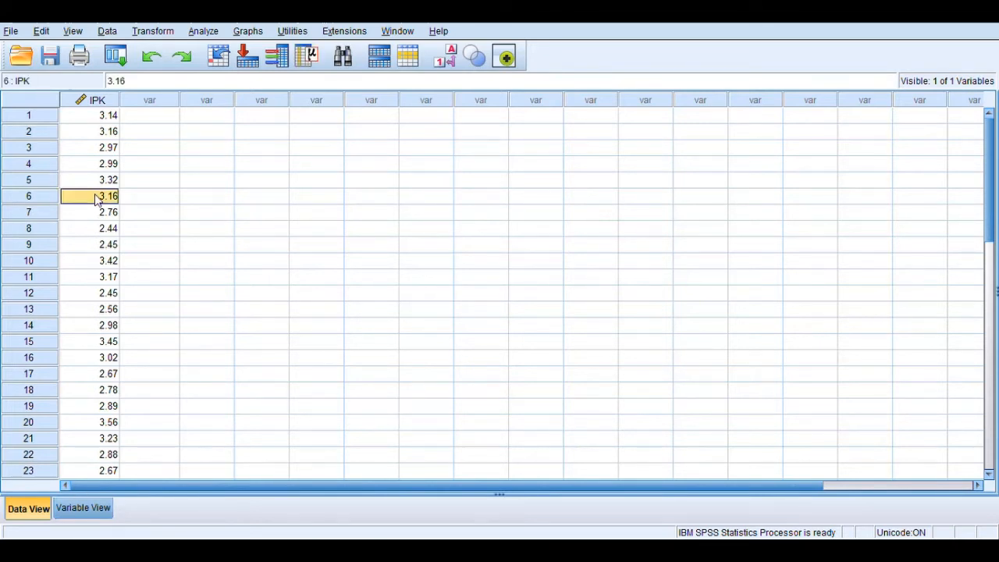
key(Up)
key(Up)
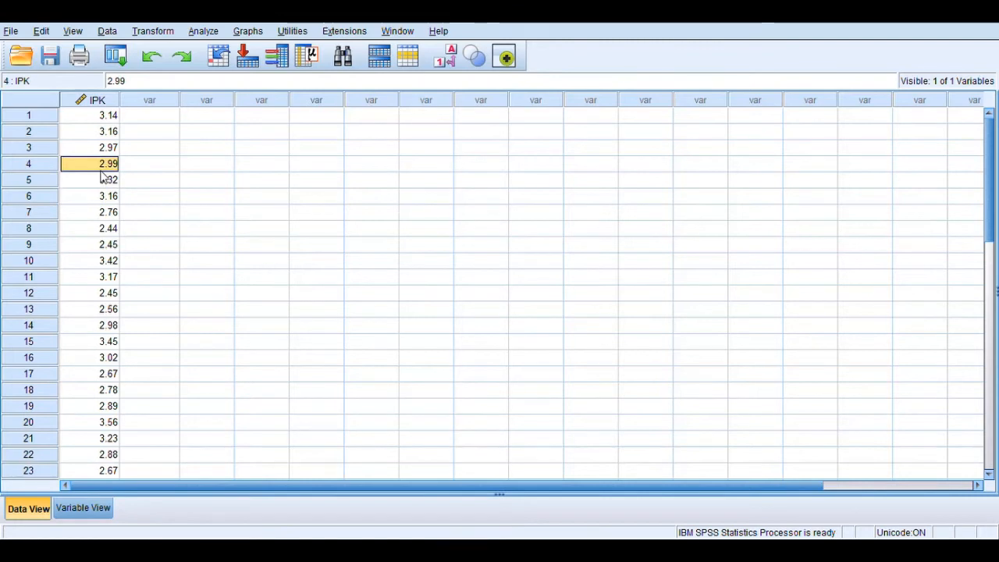
Open the Explore descriptive analysis and assign IPK as the dependent variable.
click(209, 33)
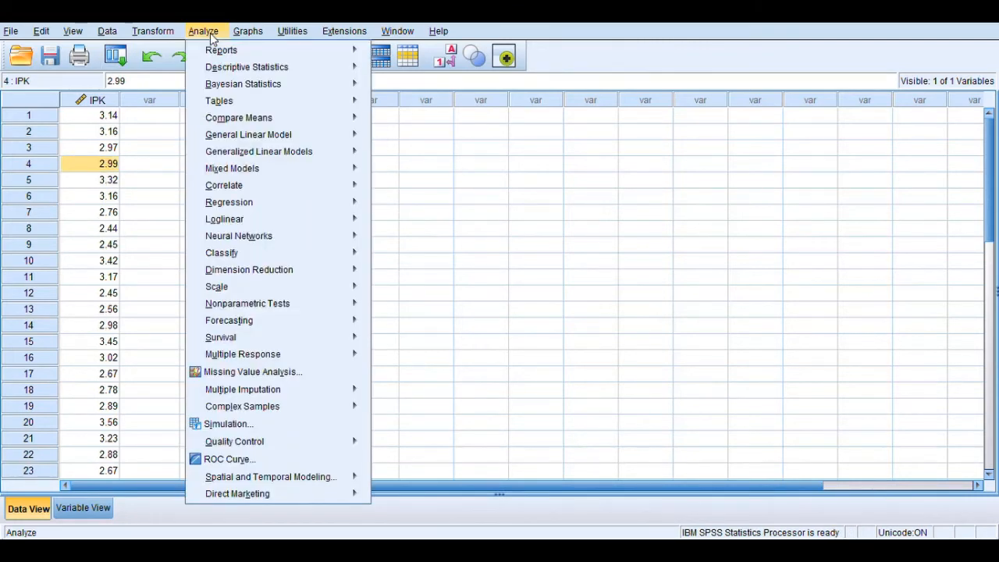
mouse_move(230, 71)
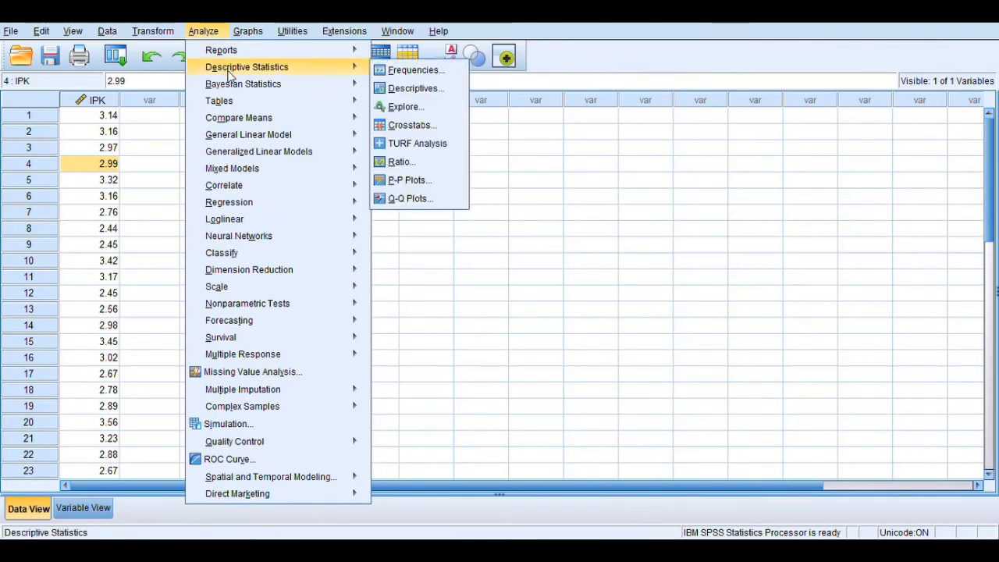
click(403, 107)
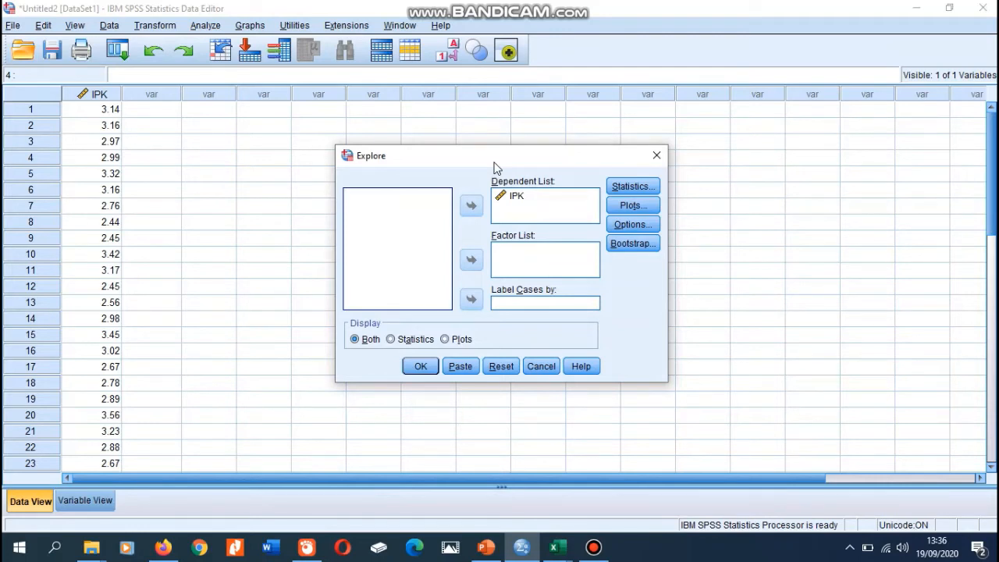
click(515, 197)
click(473, 206)
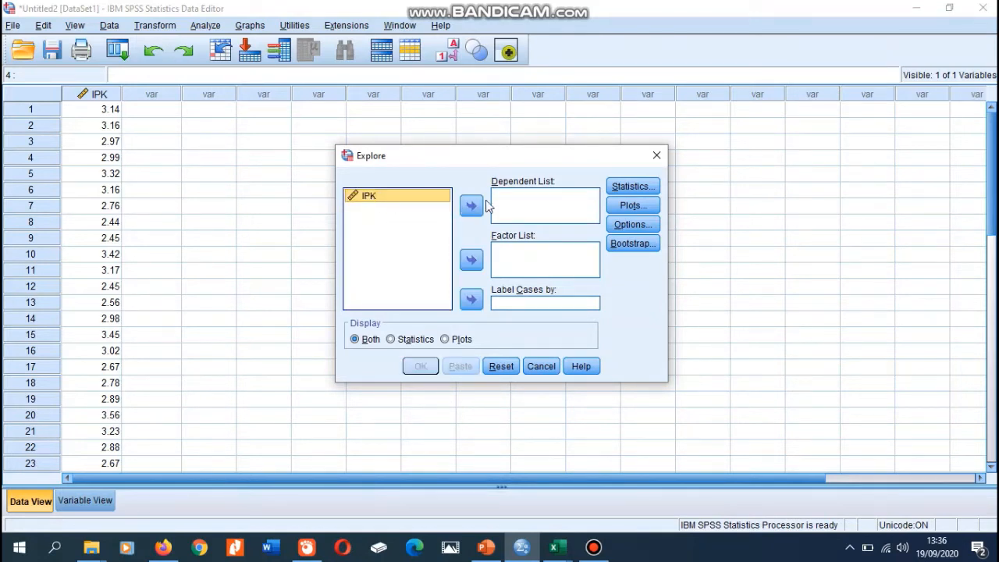
click(472, 208)
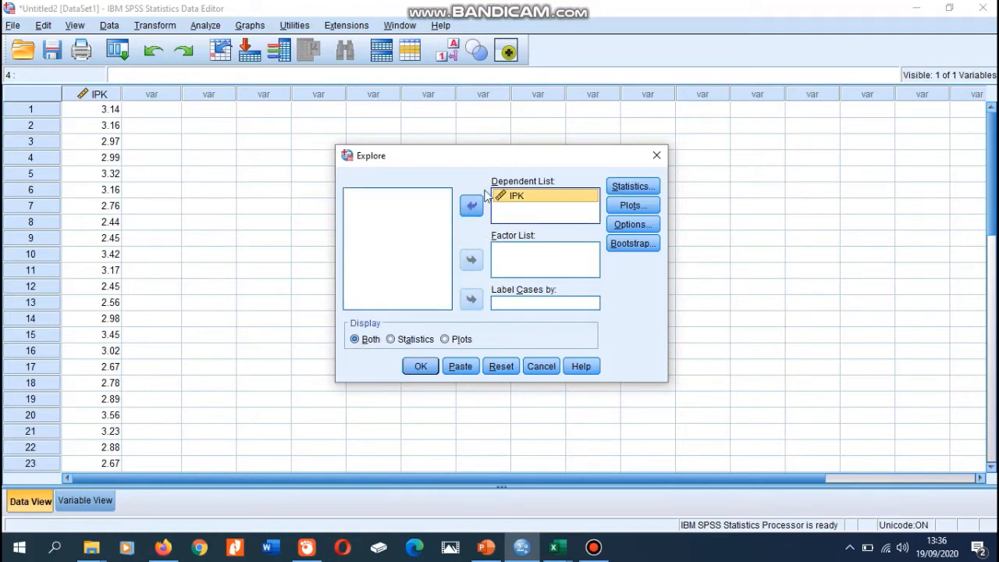
Include normality plots with tests in the Explore plots and run the analysis.
click(630, 205)
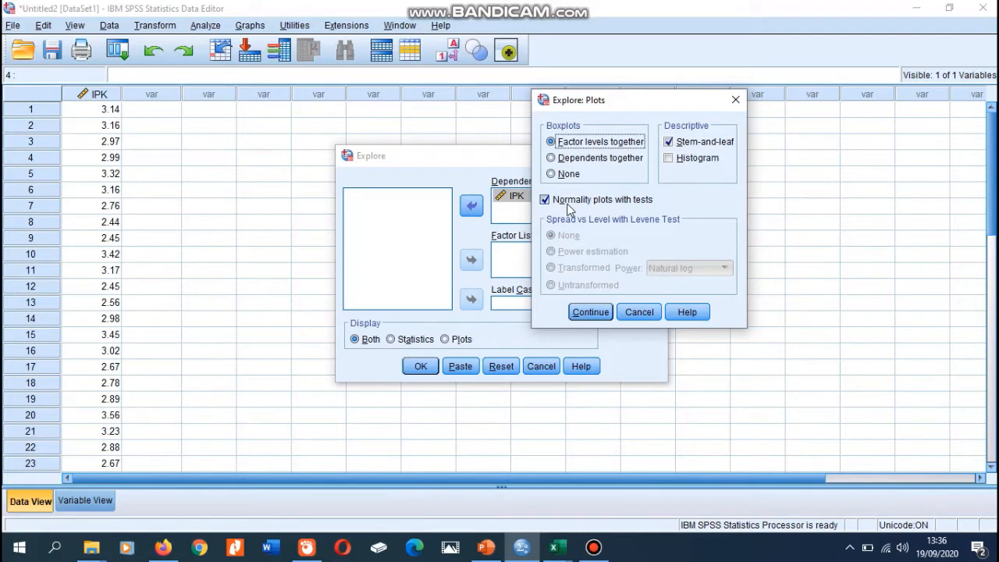
click(592, 313)
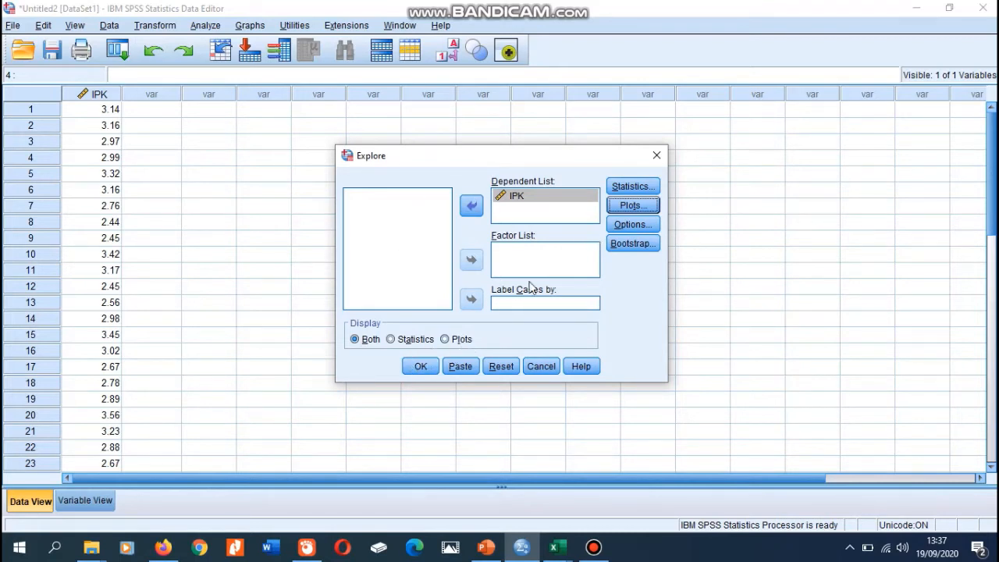
click(416, 370)
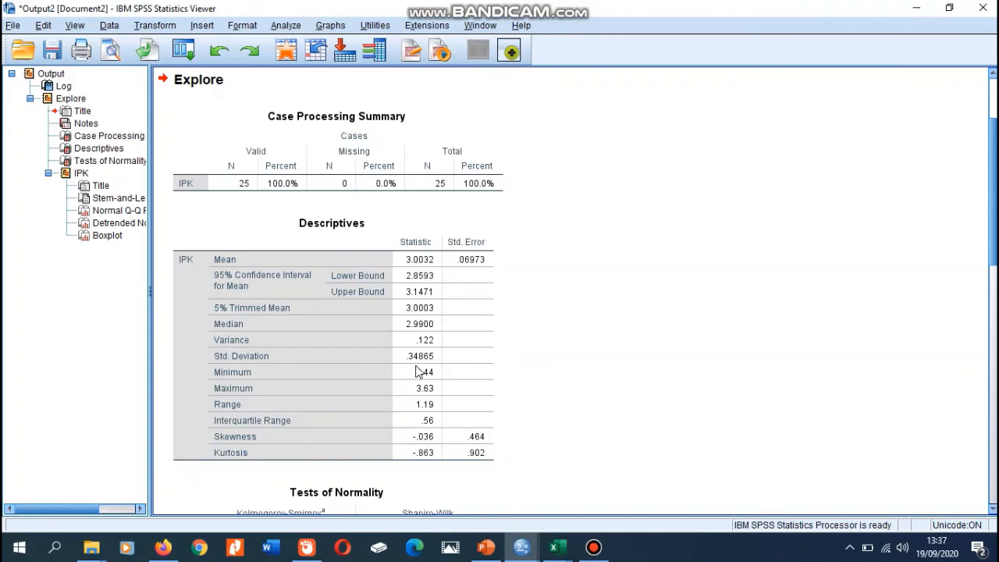
Find the Tests of Normality table in the Explore output and copy it.
scroll(993, 121, up, 3)
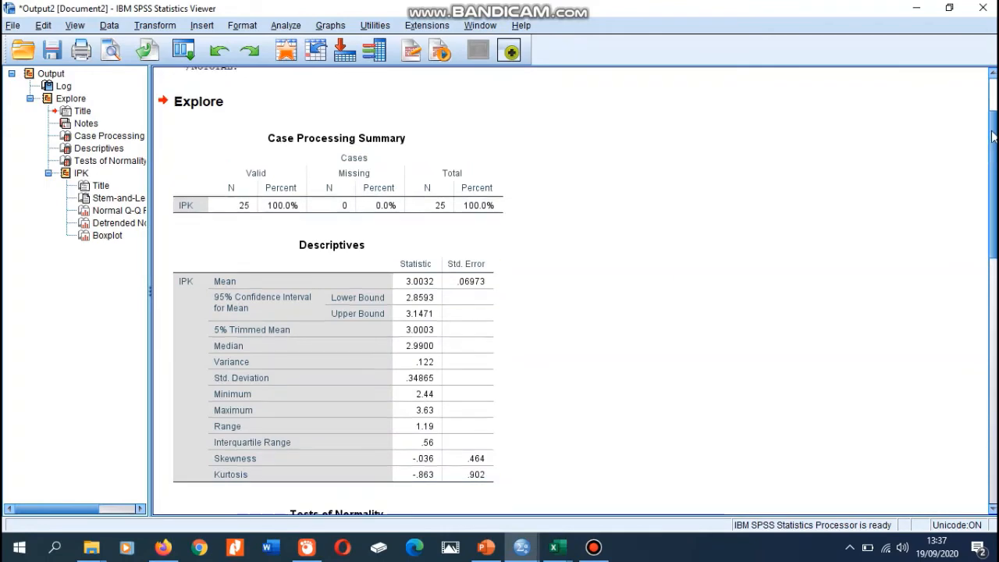
drag(993, 121, 988, 269)
click(383, 237)
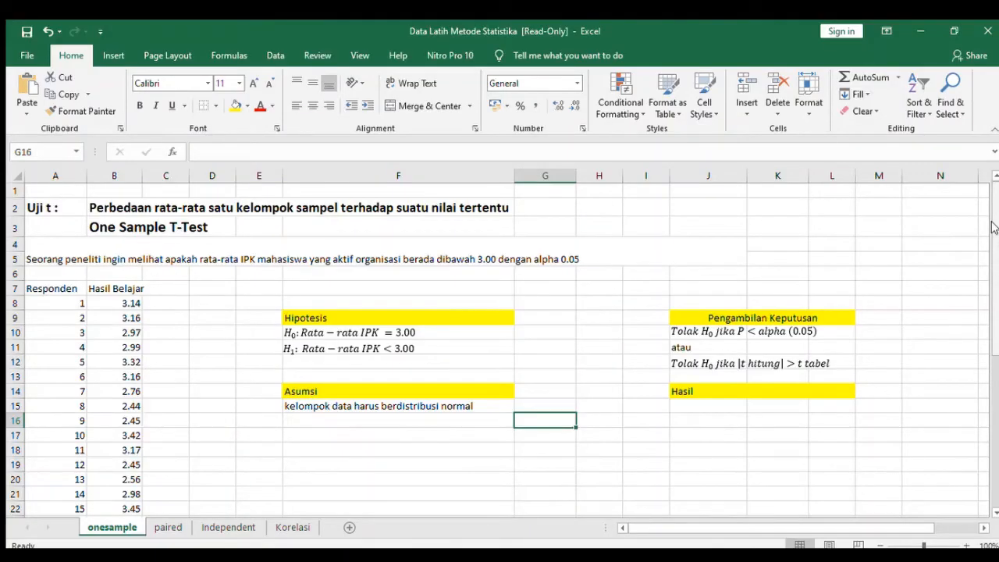
In Excel, paste the Tests of Normality table and place it directly beneath the normality assumption under Asumsi.
mouse_move(993, 226)
mouse_down()
mouse_move(992, 242)
mouse_move(991, 217)
mouse_move(991, 227)
mouse_up()
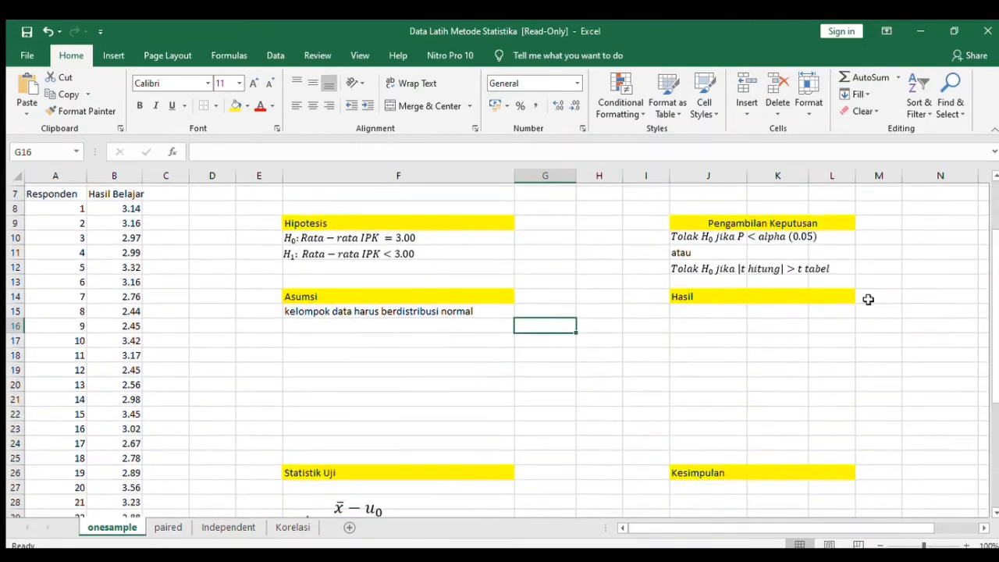
key(ctrl+v)
drag(652, 336, 428, 350)
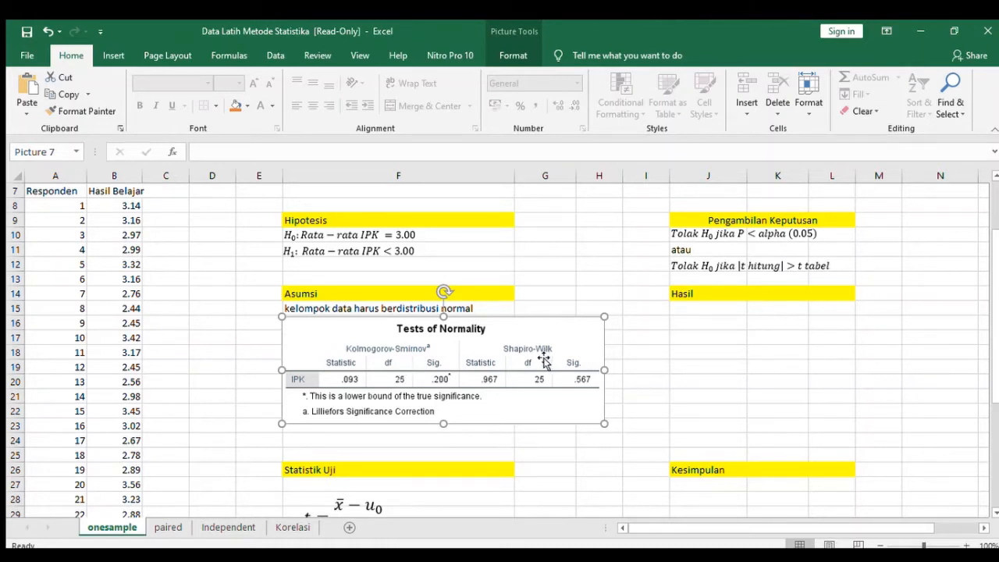
In cell F24, below the normality table, enter "Ketika nilai Sig (p-value) > 0.05, maka data sudah berdistribusi norma".
click(319, 436)
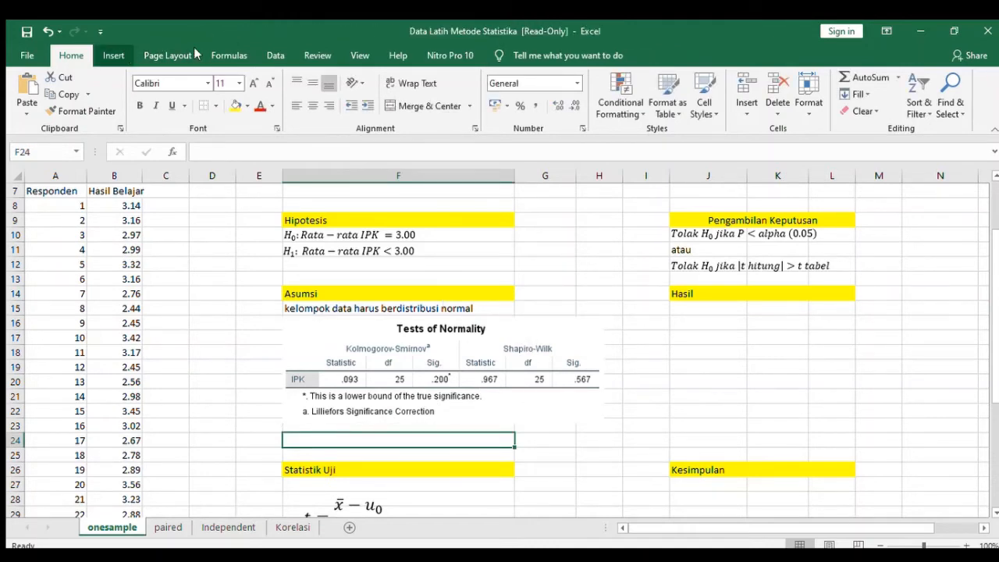
click(127, 58)
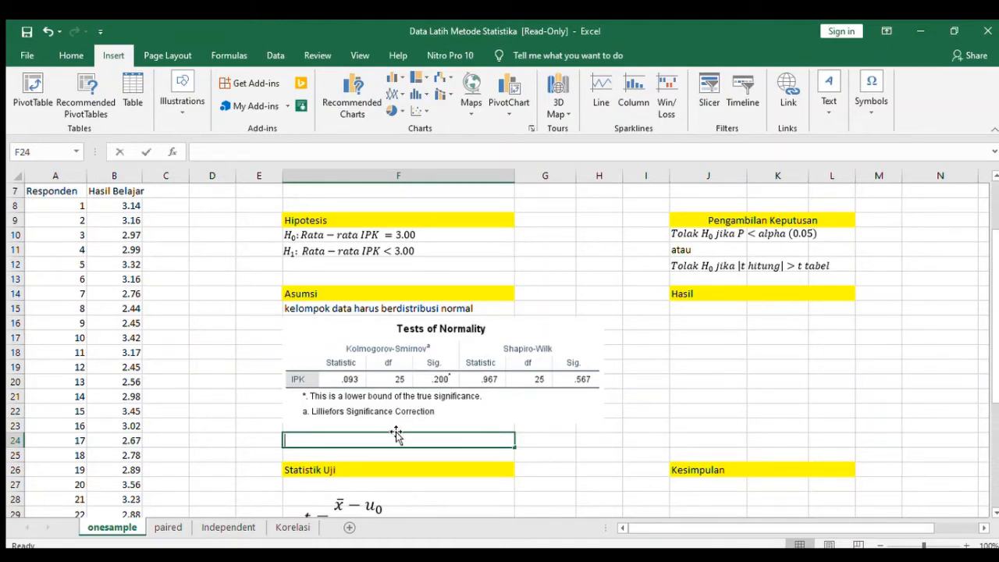
text(kEKA)
key(BackSpace)
key(BackSpace)
key(BackSpace)
key(BackSpace)
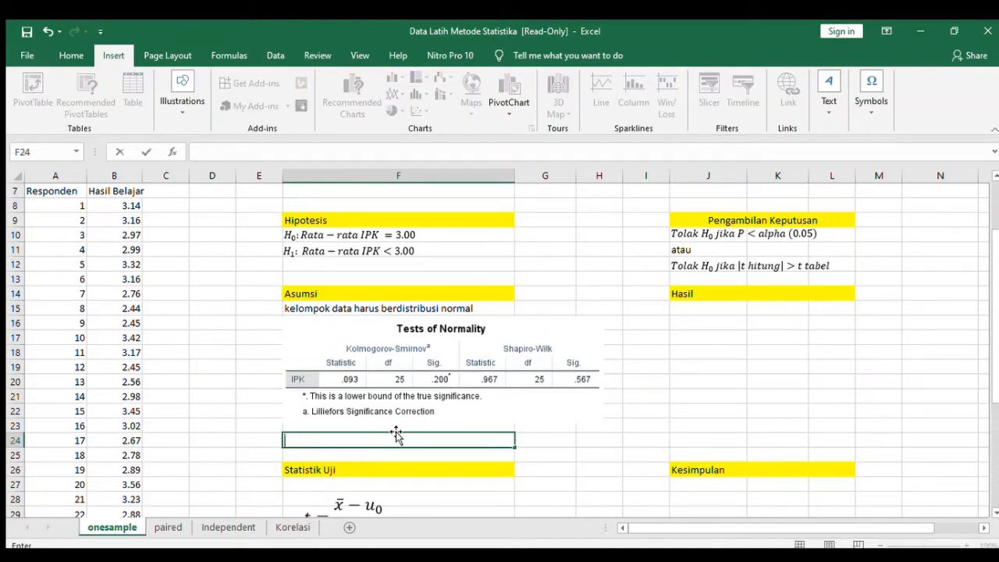
text(Ketika nilai S)
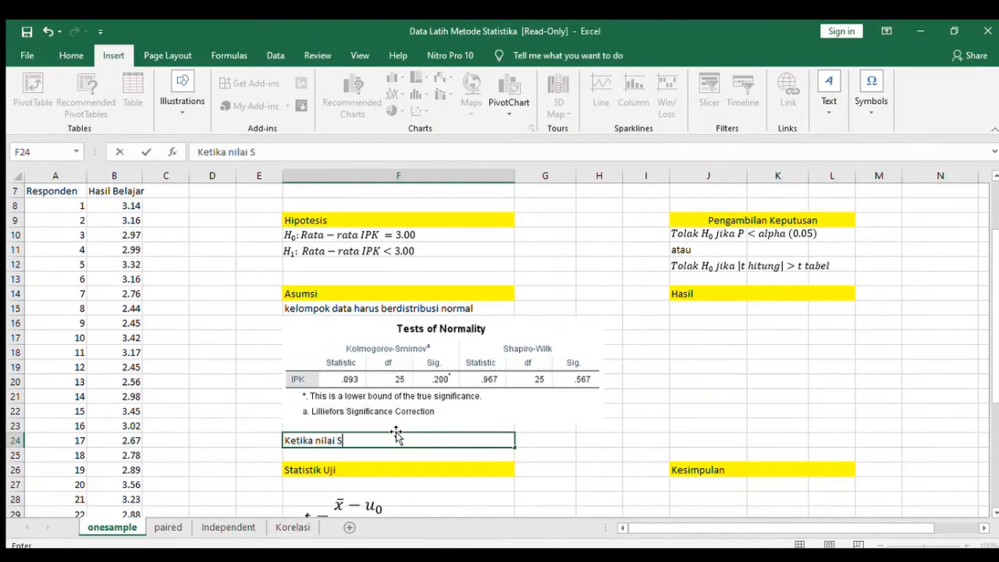
text(ig (p-value)
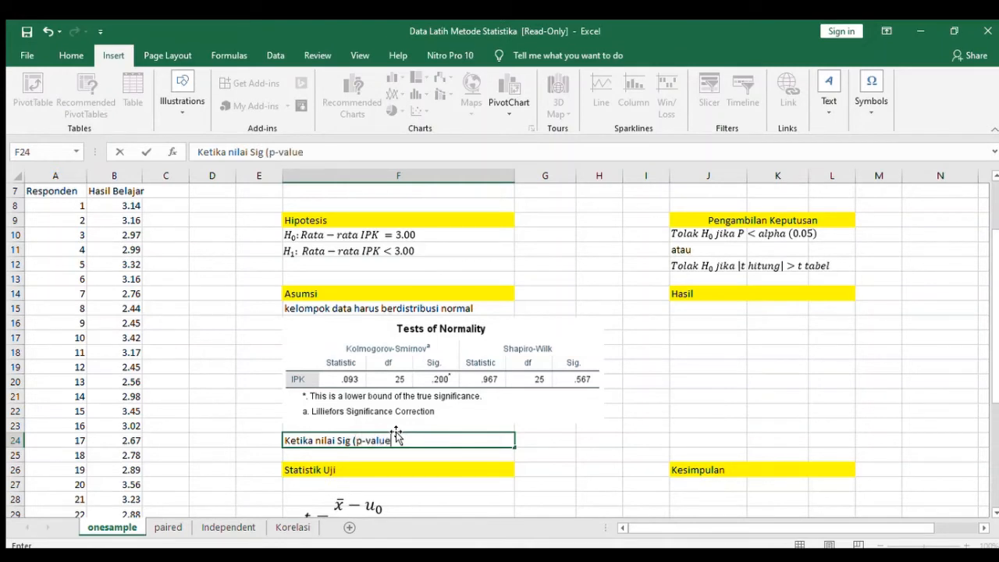
text() > 0.05, mak)
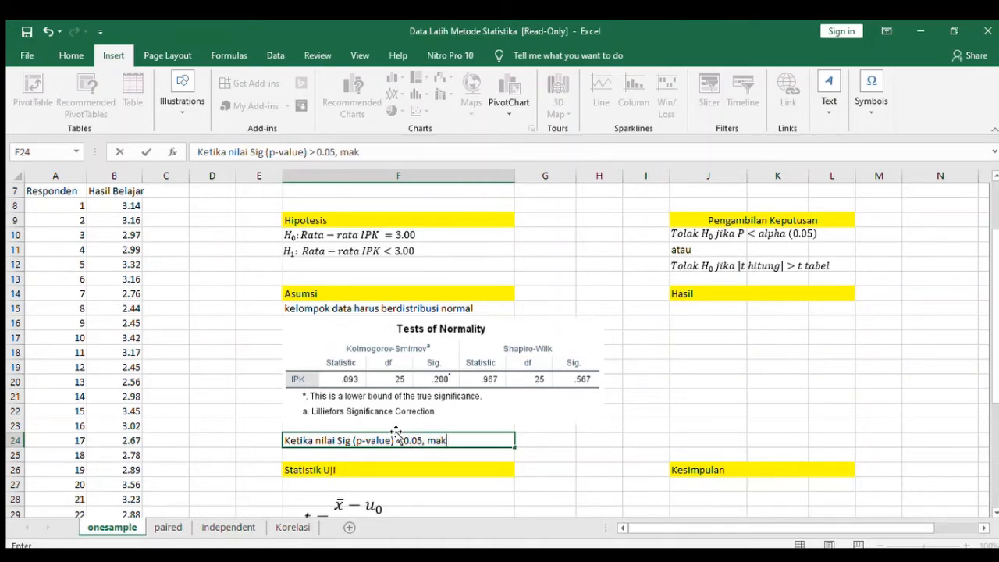
text(a data sudah berdistri)
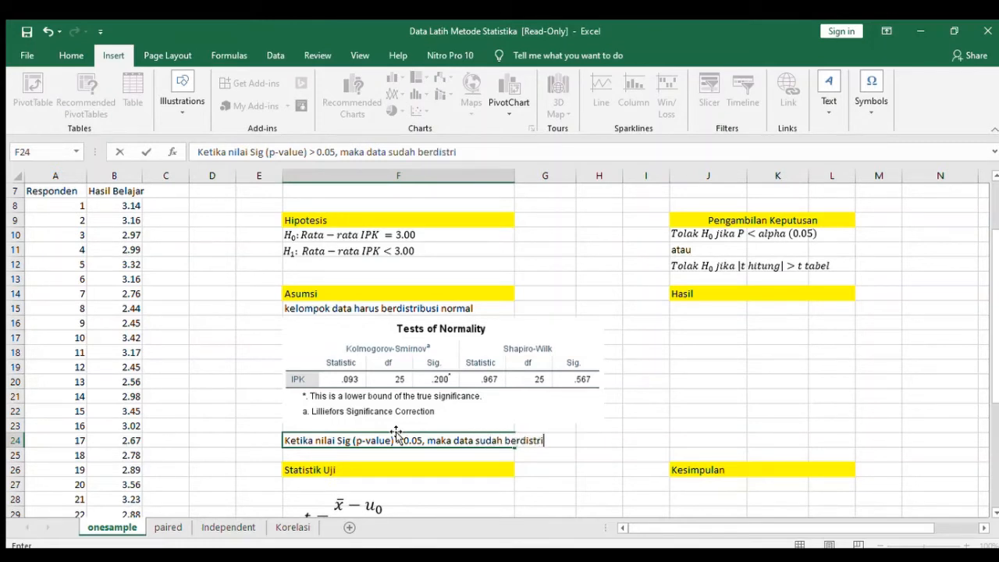
text(busi nom)
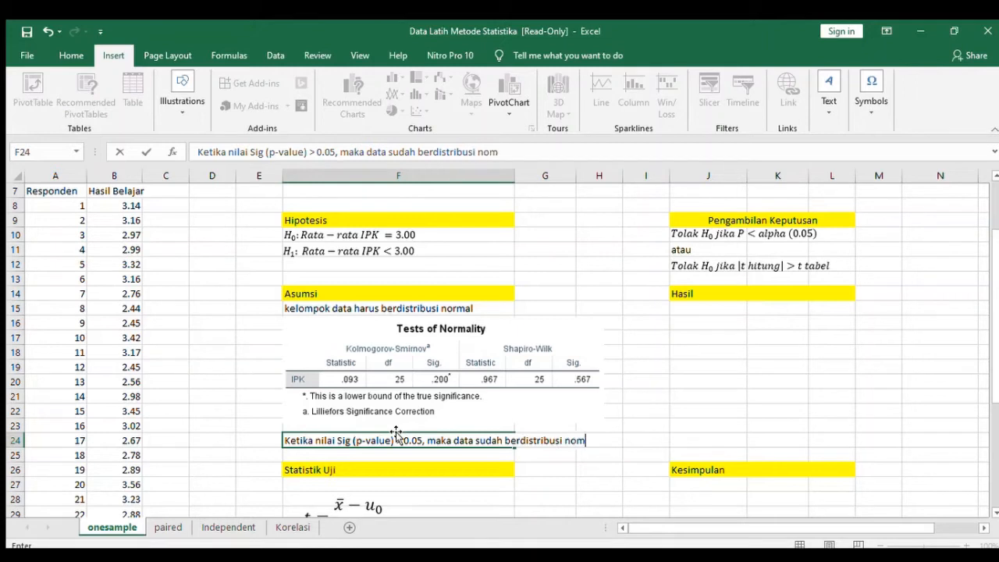
text(rla)
key(BackSpace)
key(BackSpace)
key(BackSpace)
text(al)
key(BackSpace)
key(BackSpace)
key(BackSpace)
text(rma)
key(Return)
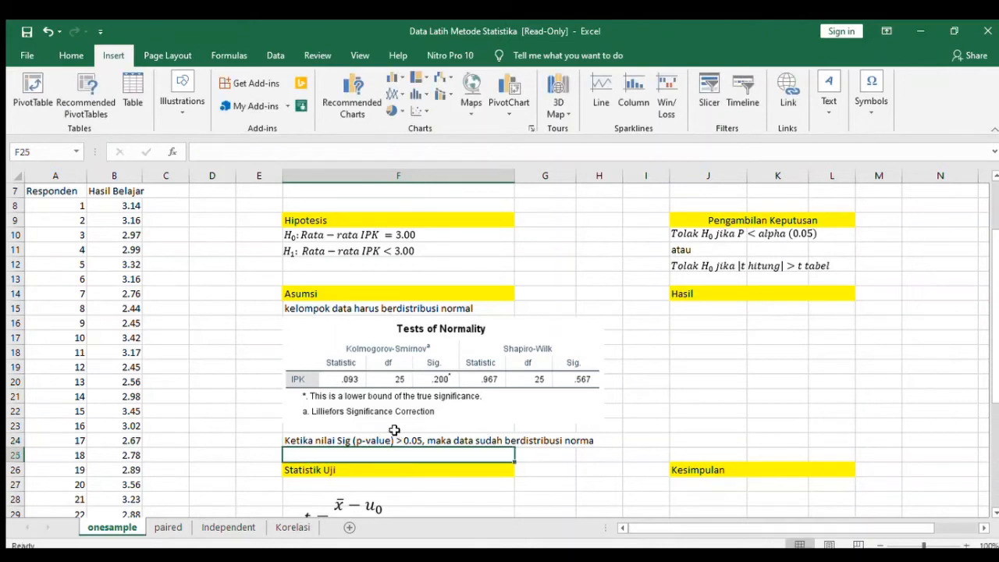
Correct the last word of the note in F24 to "normal".
click(396, 435)
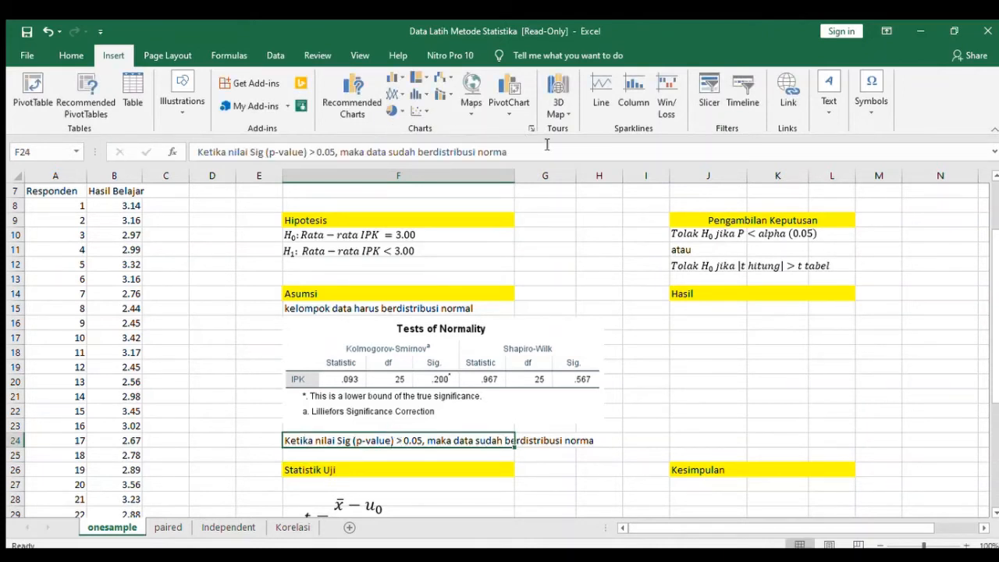
click(547, 150)
text(l)
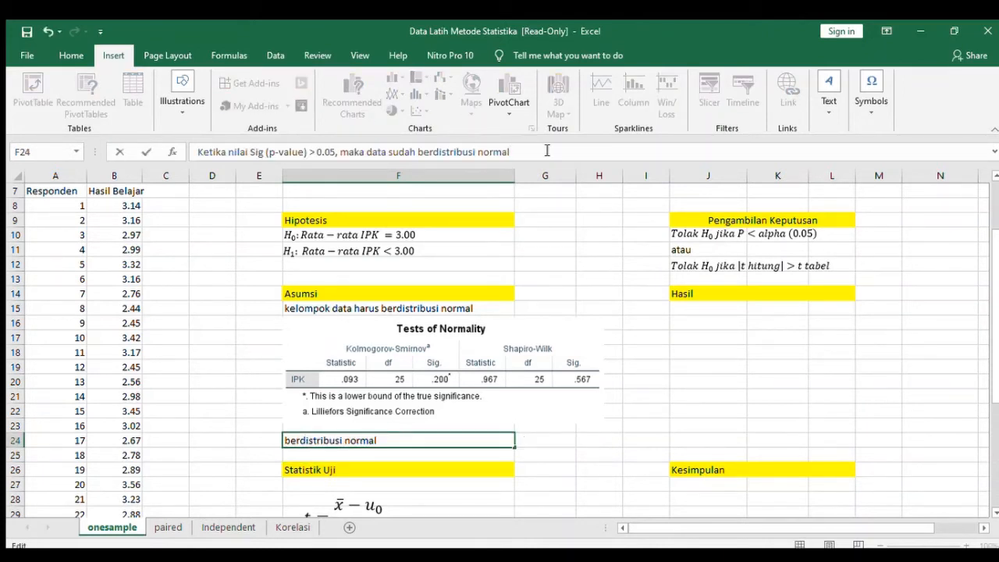
key(Return)
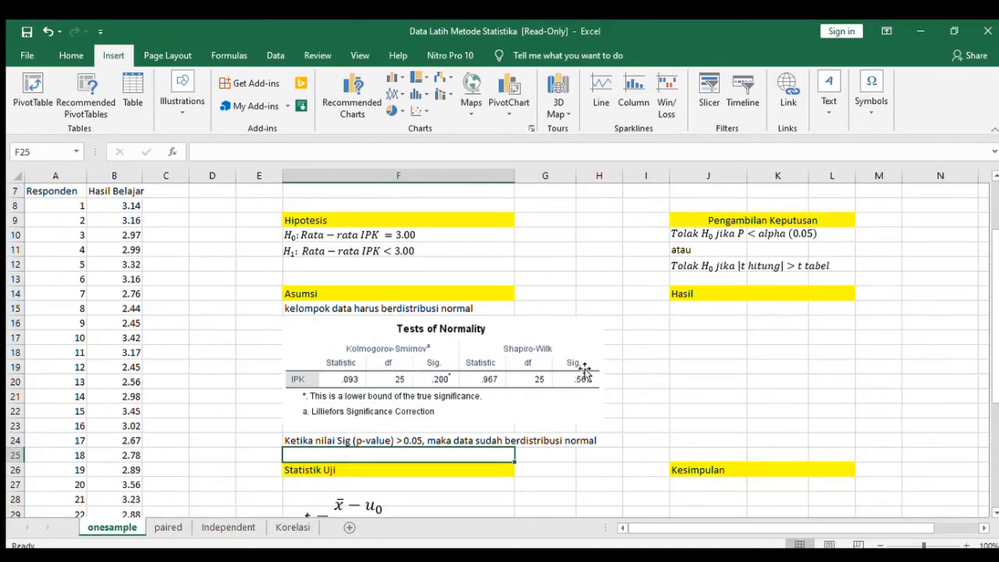
Compare the note in F24 with the Tests of Normality table and the assumption, and review the research question and hypotheses.
click(452, 439)
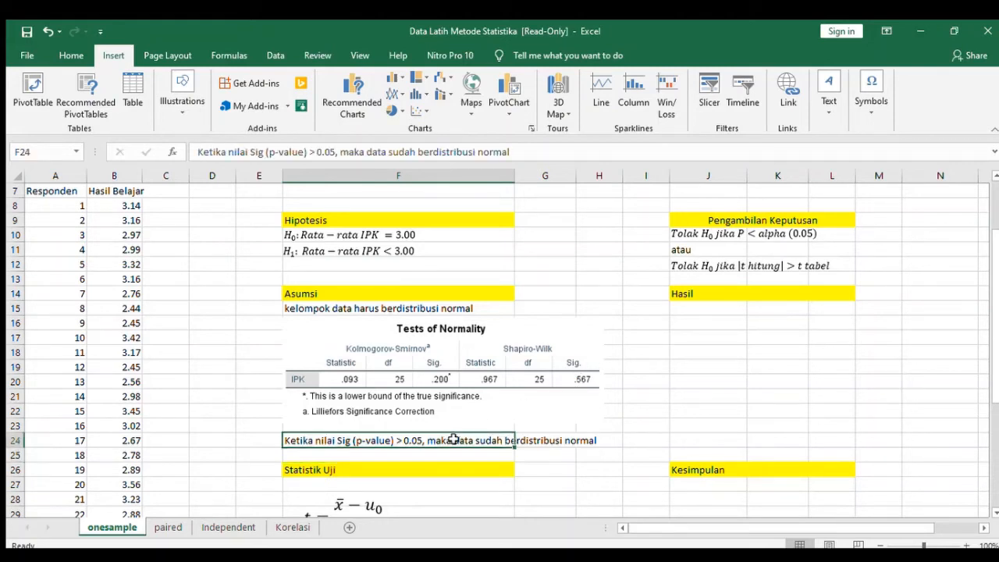
click(538, 438)
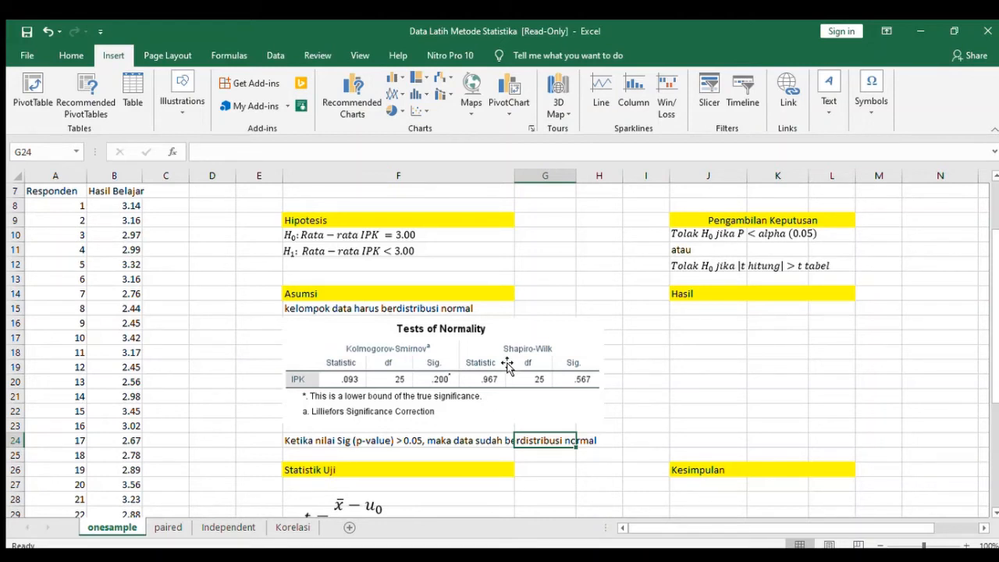
click(357, 440)
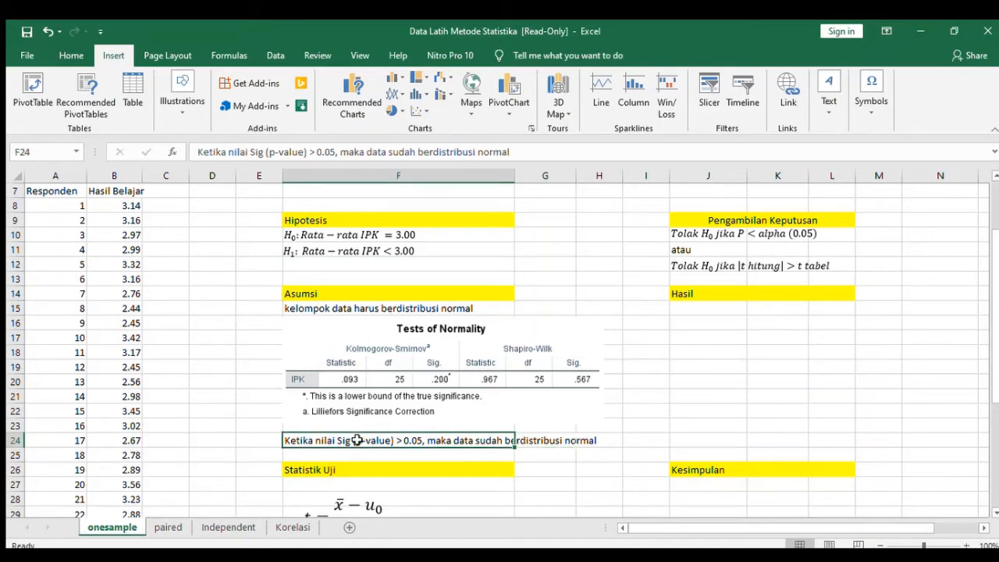
click(388, 360)
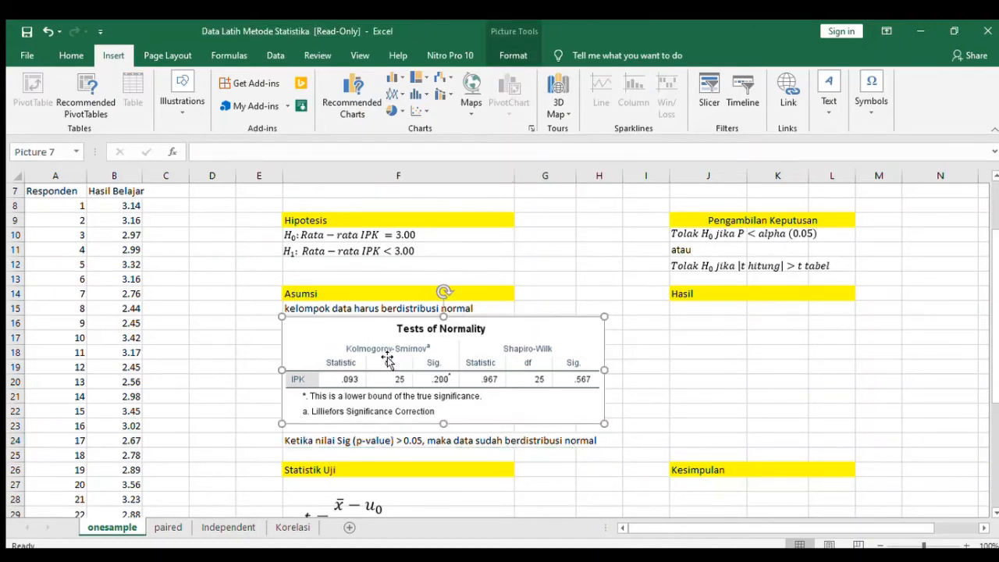
click(383, 308)
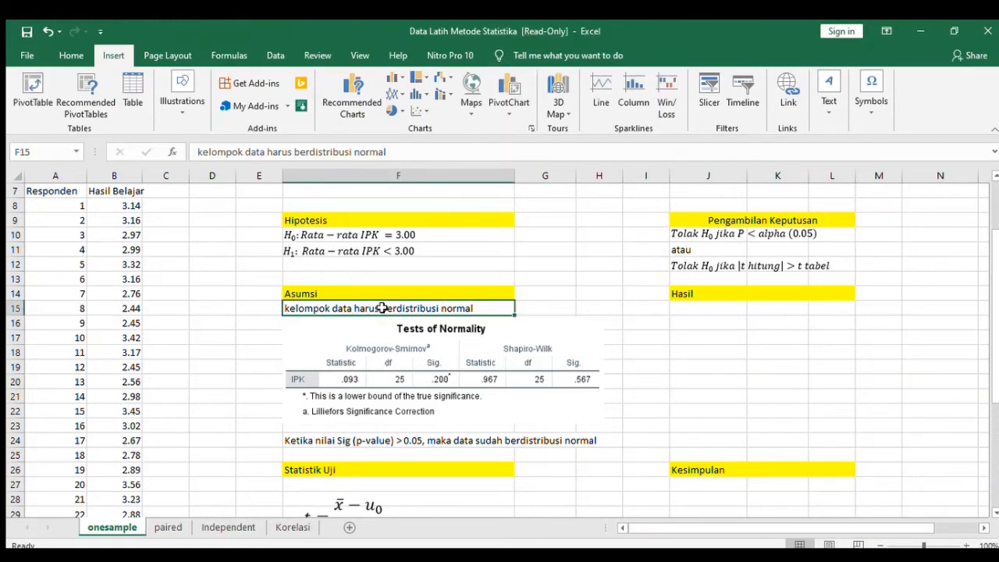
click(377, 345)
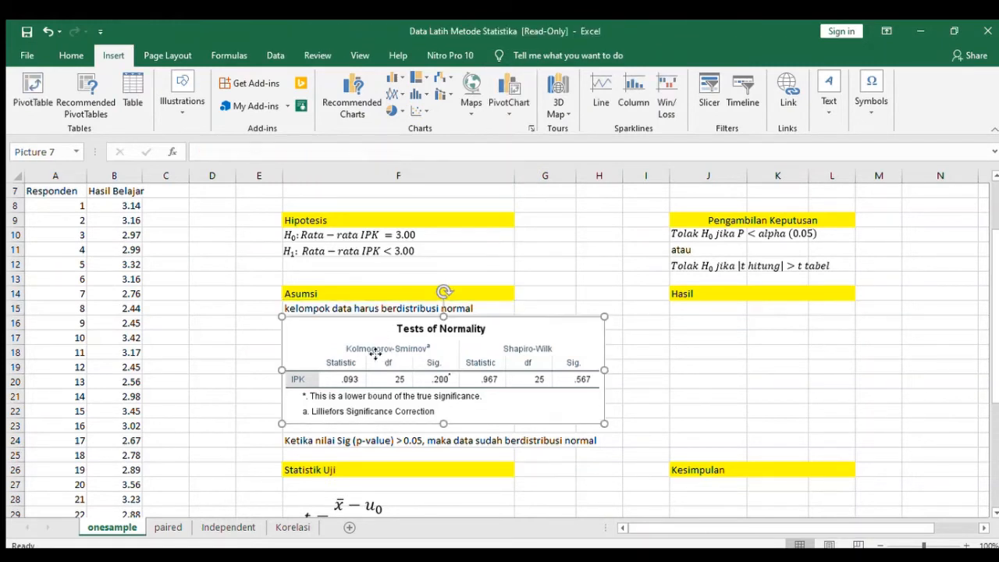
drag(996, 293, 995, 234)
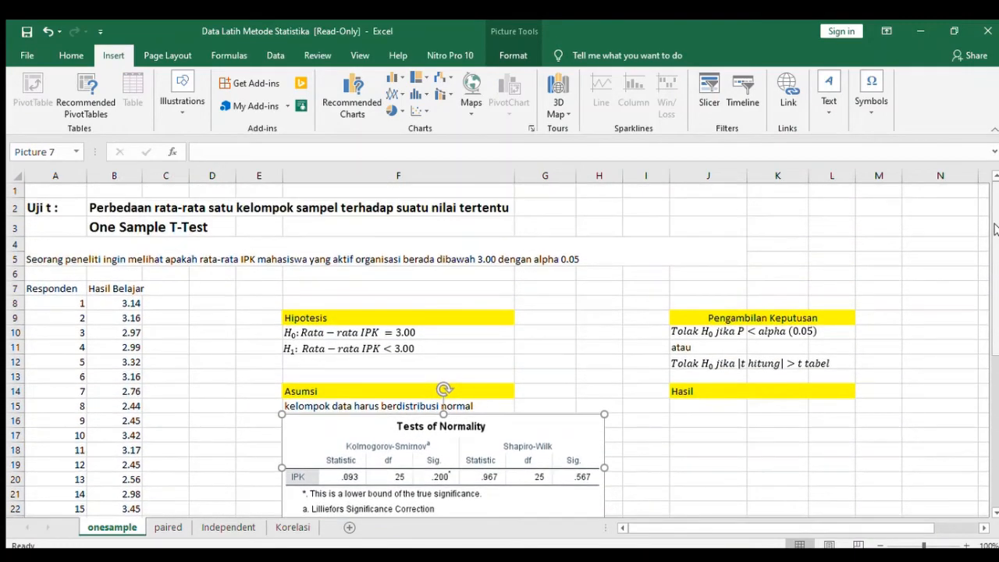
click(414, 363)
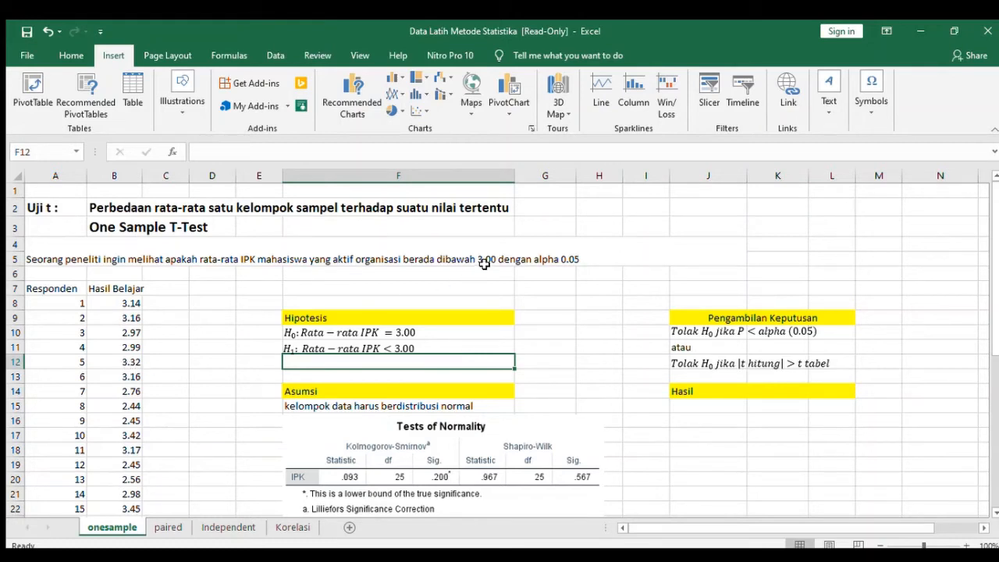
click(483, 455)
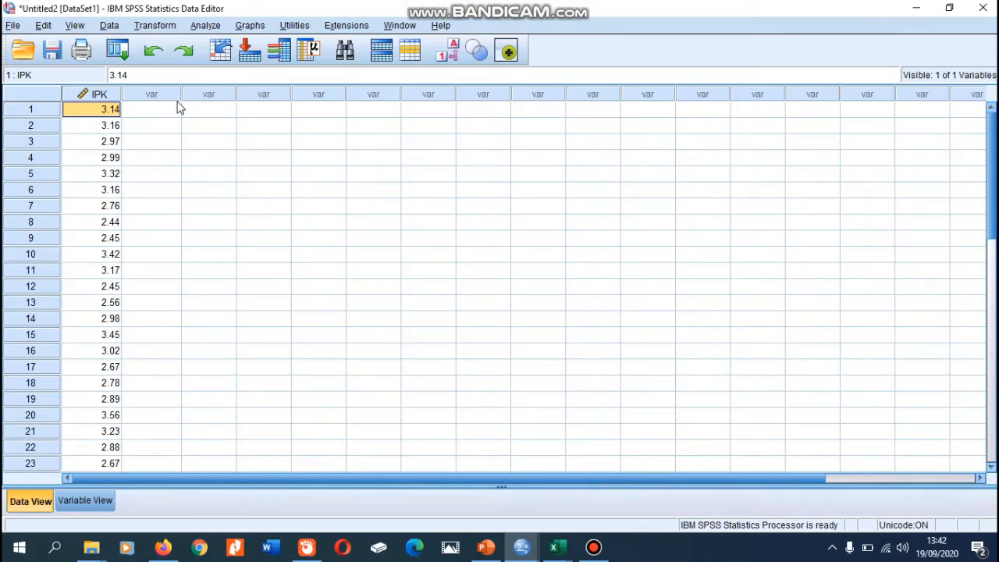
Run a one-sample t-test on the IPK variable with a test value of 3 and a 95% confidence interval.
click(207, 25)
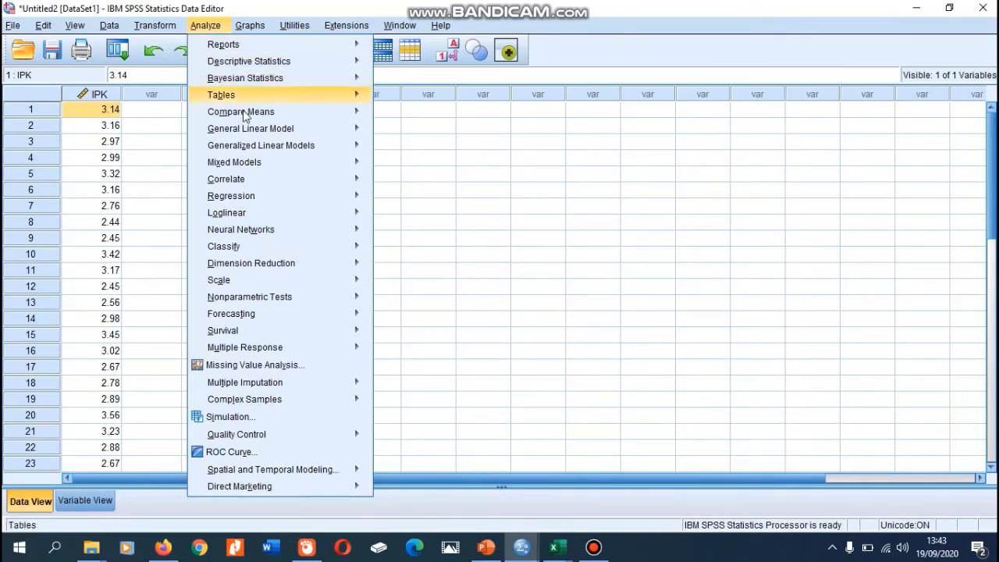
mouse_move(245, 114)
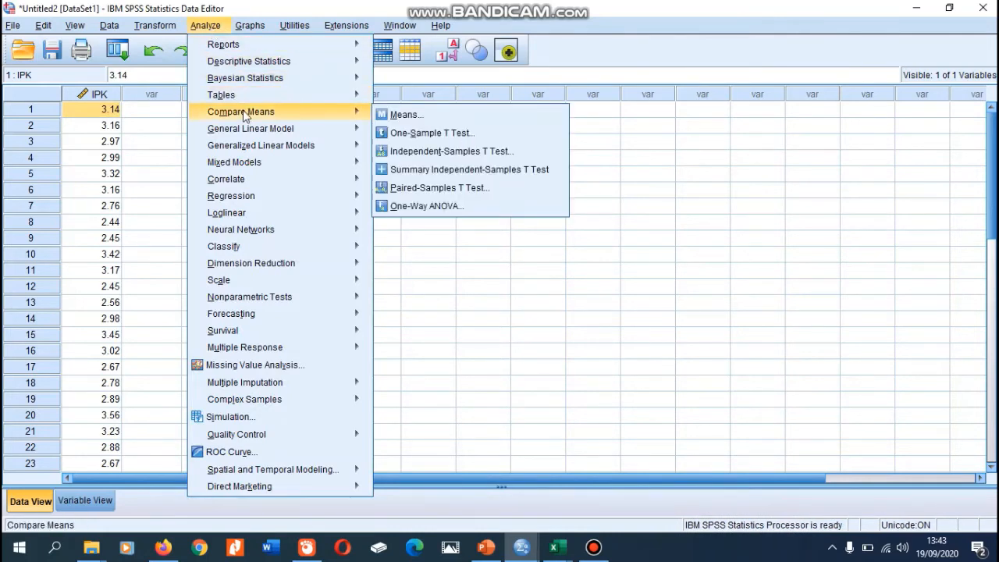
click(426, 137)
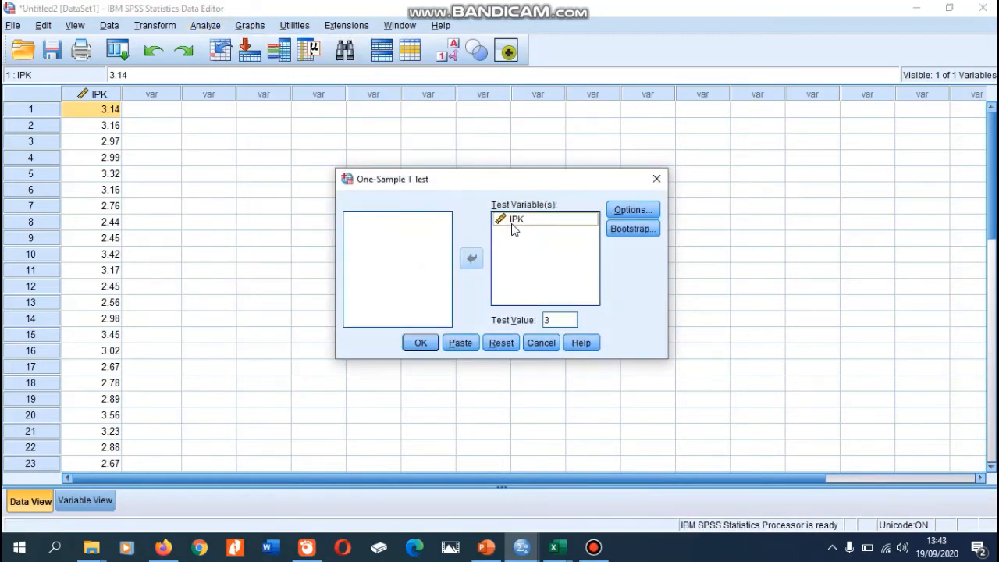
click(513, 225)
click(471, 258)
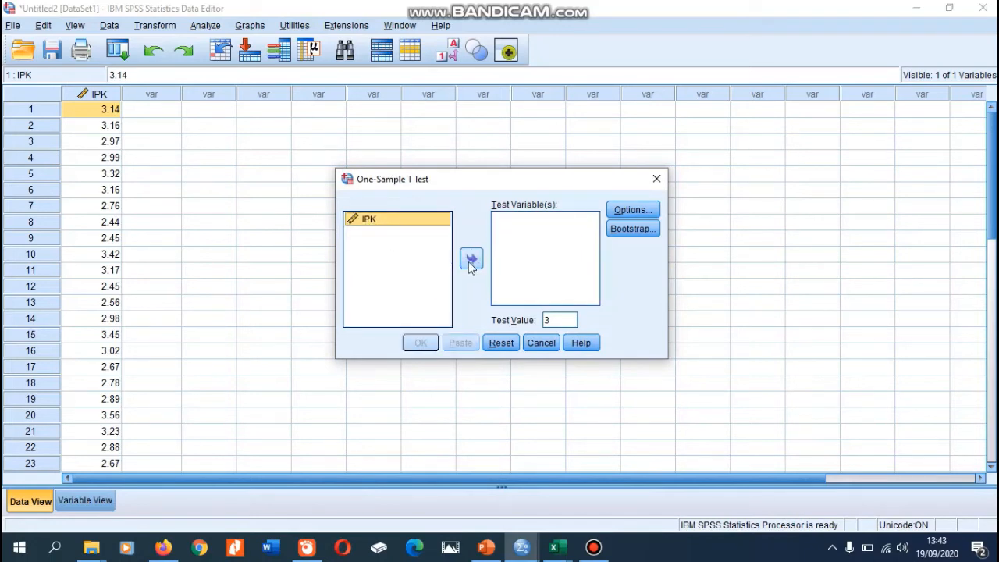
click(472, 264)
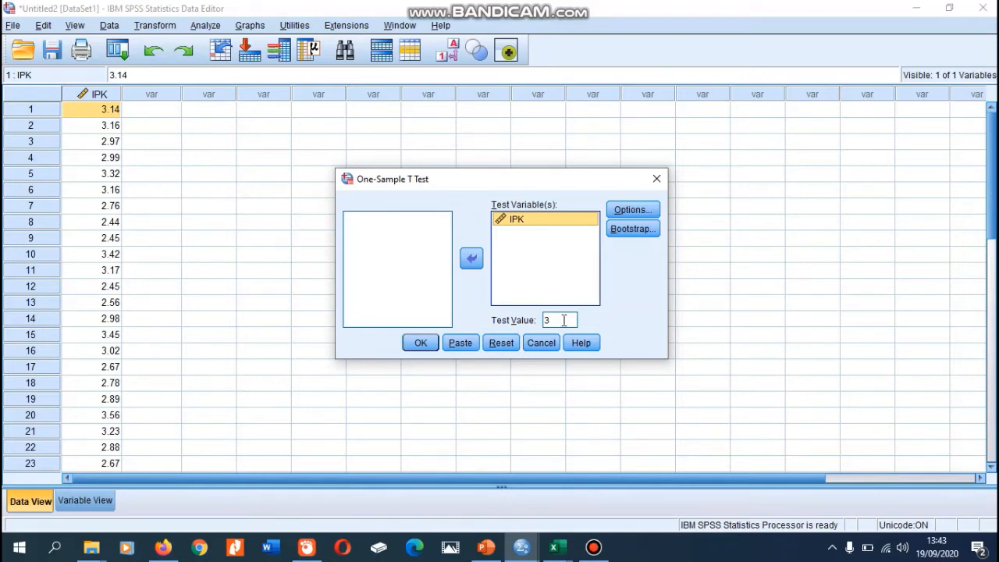
double_click(563, 320)
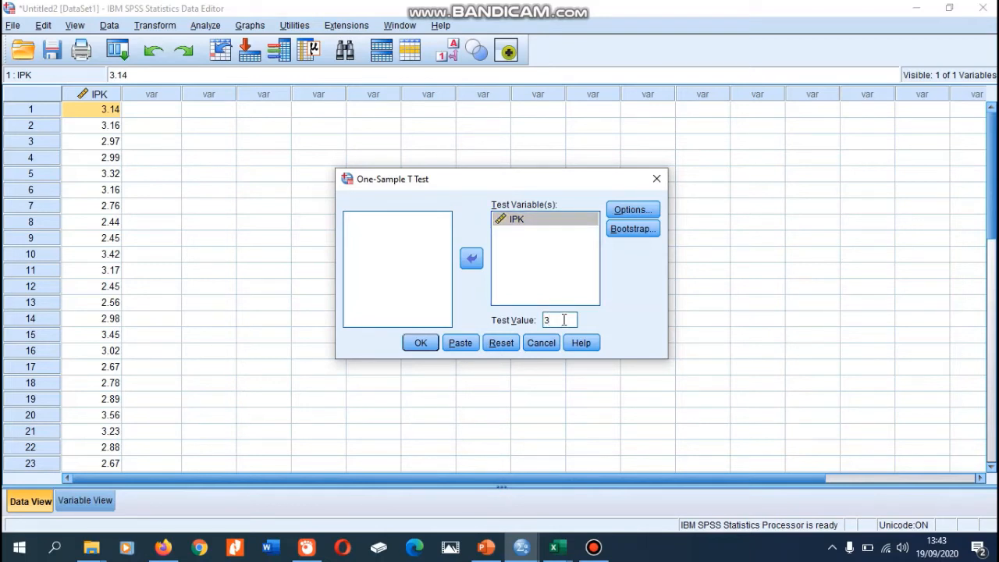
click(626, 210)
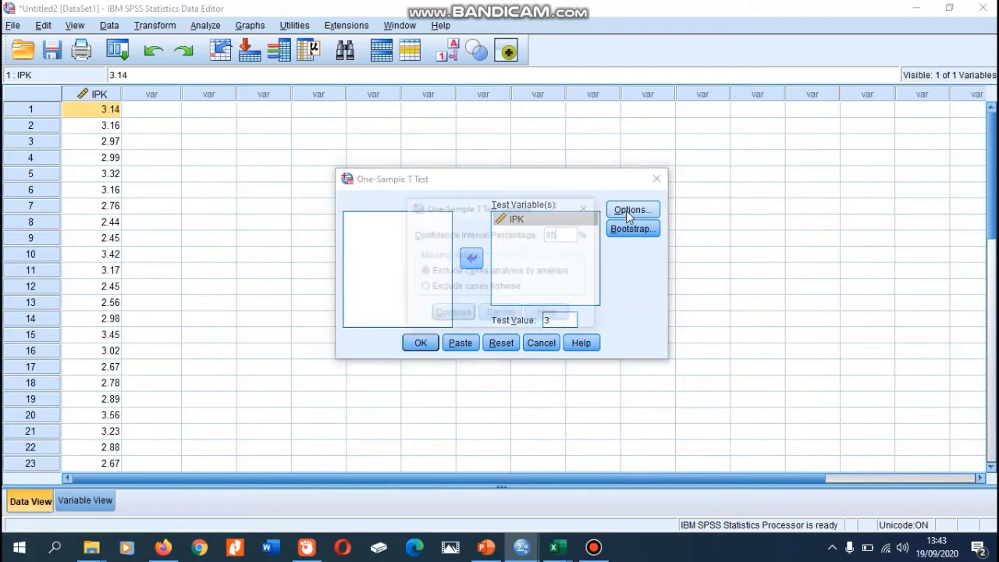
click(460, 314)
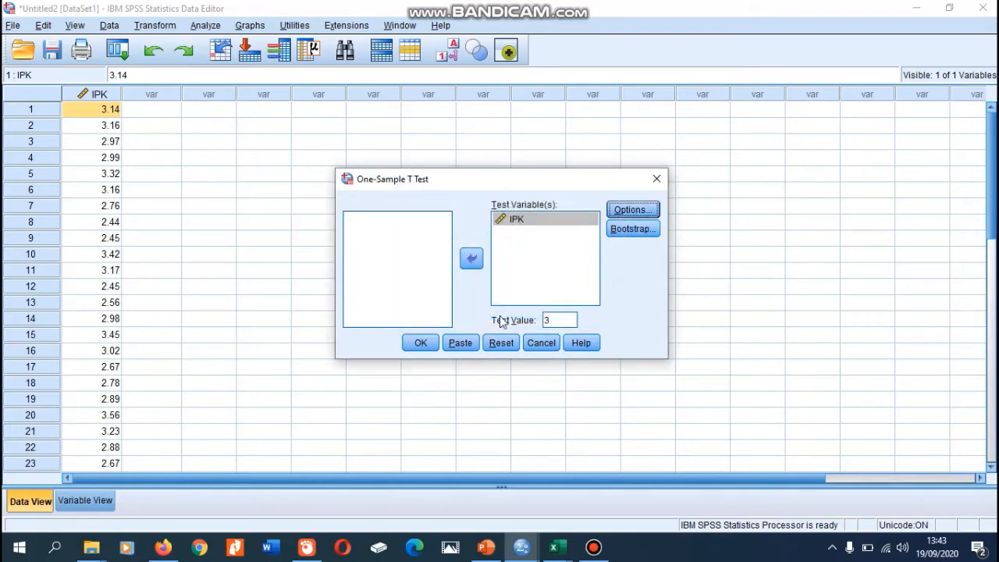
click(421, 344)
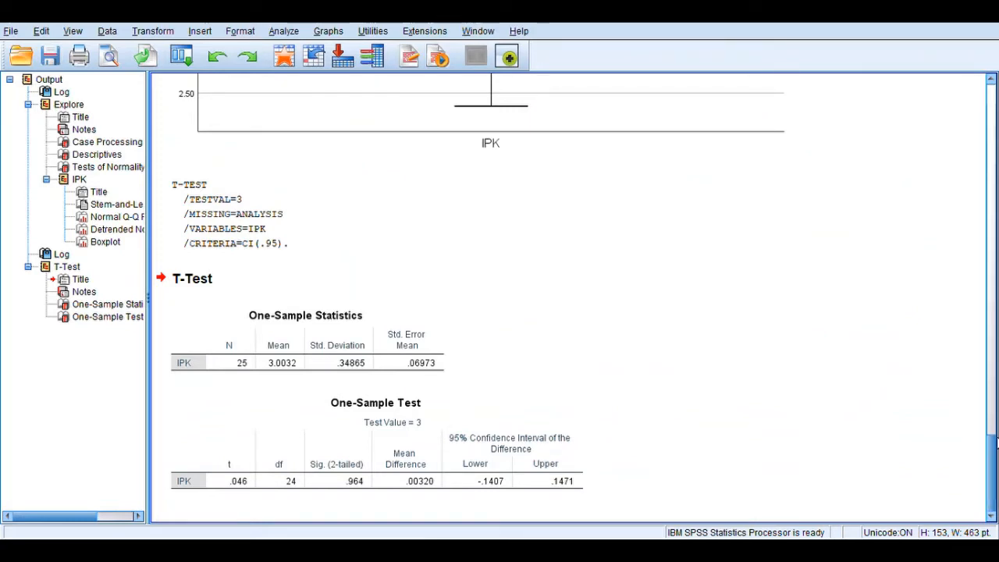
Review the One-Sample Statistics and One-Sample Test tables in the output, and copy the One-Sample Test table.
click(366, 361)
click(408, 425)
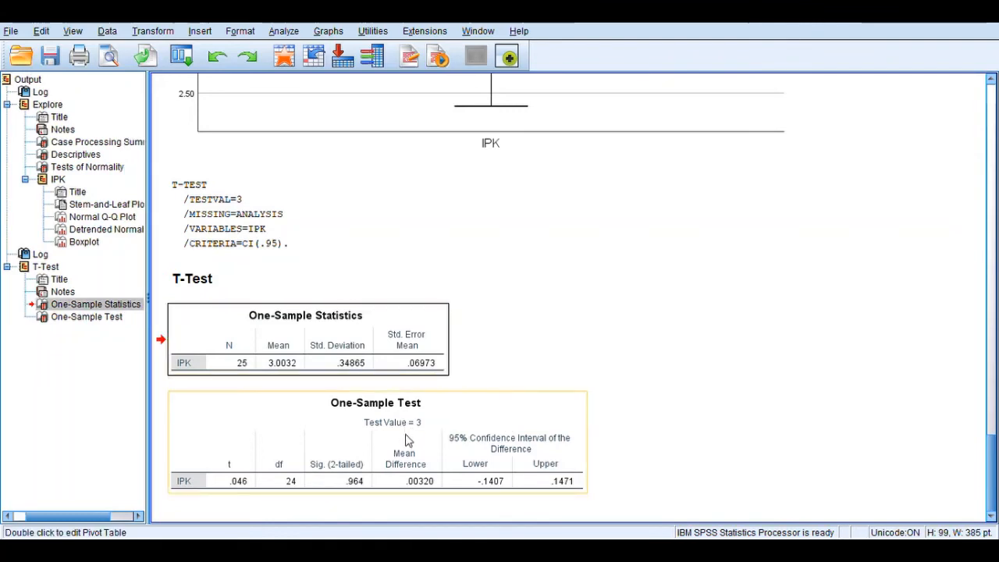
click(406, 361)
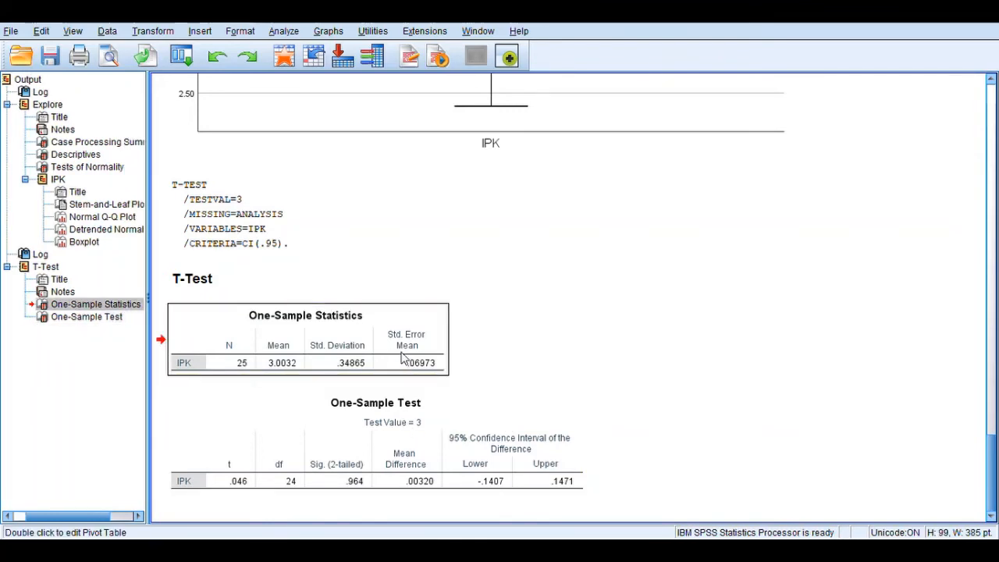
click(432, 398)
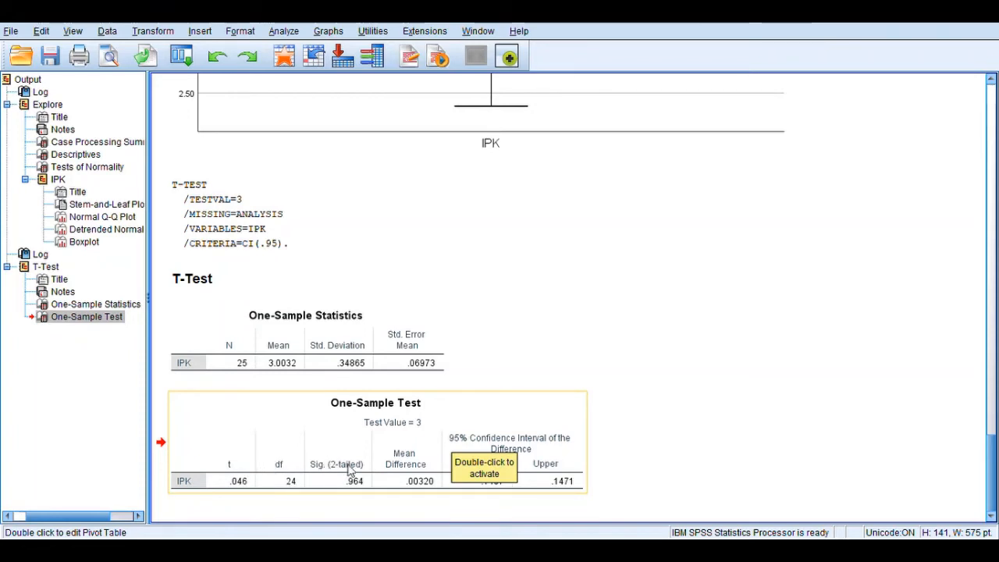
click(381, 453)
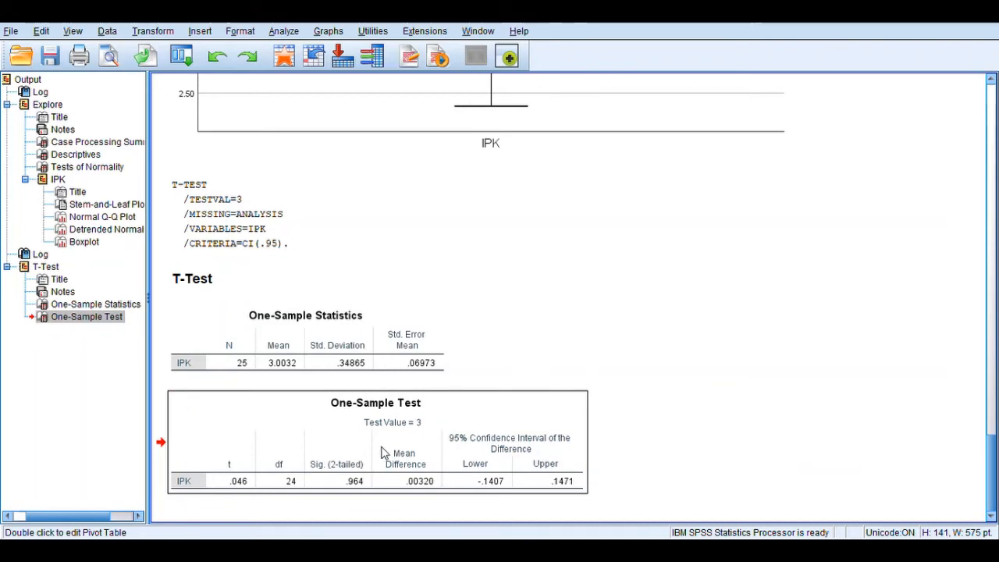
double_click(406, 456)
click(412, 450)
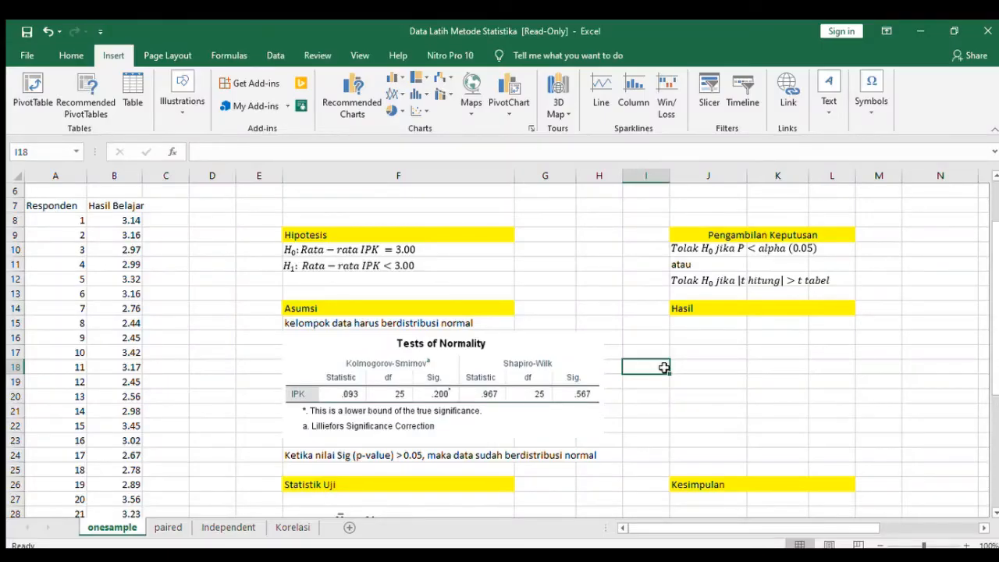
In Excel, paste the One-Sample Test table at cell J16, beneath the Hasil heading.
click(693, 351)
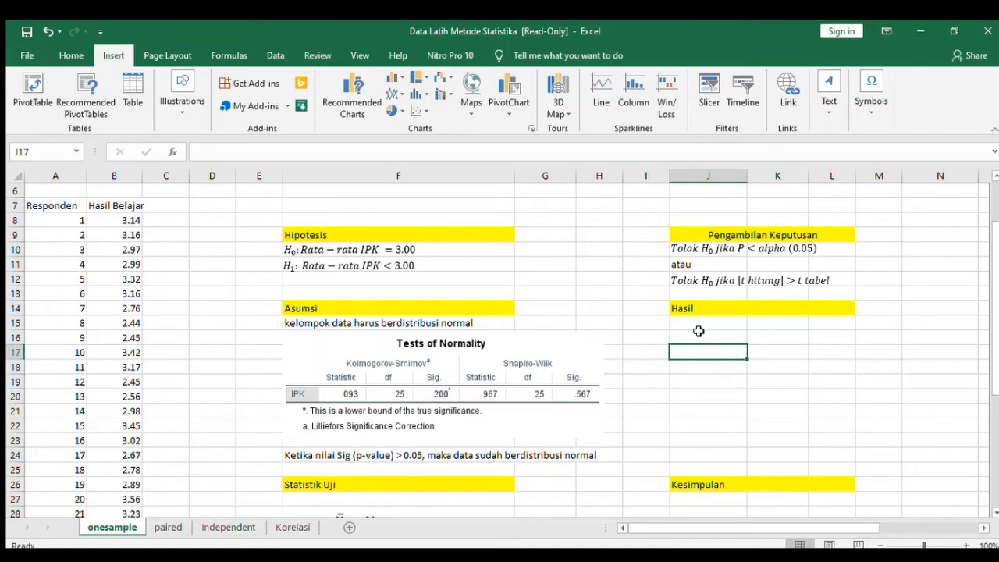
click(700, 335)
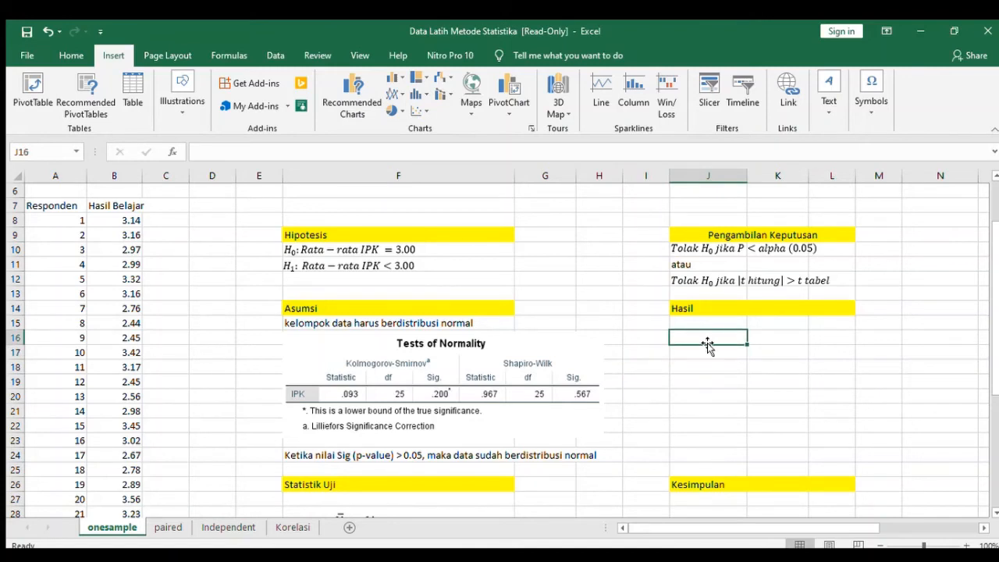
key(ctrl+v)
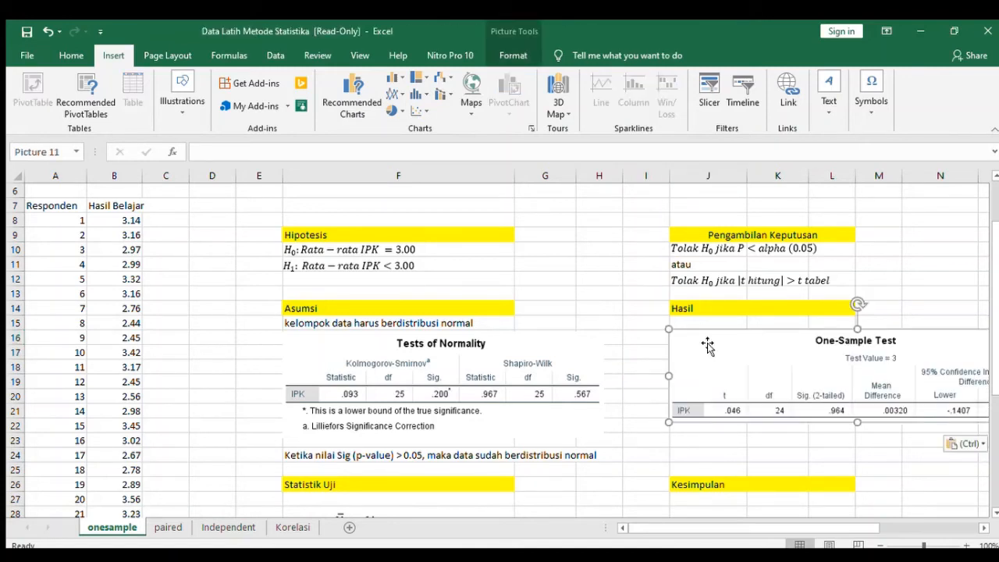
drag(705, 528, 721, 529)
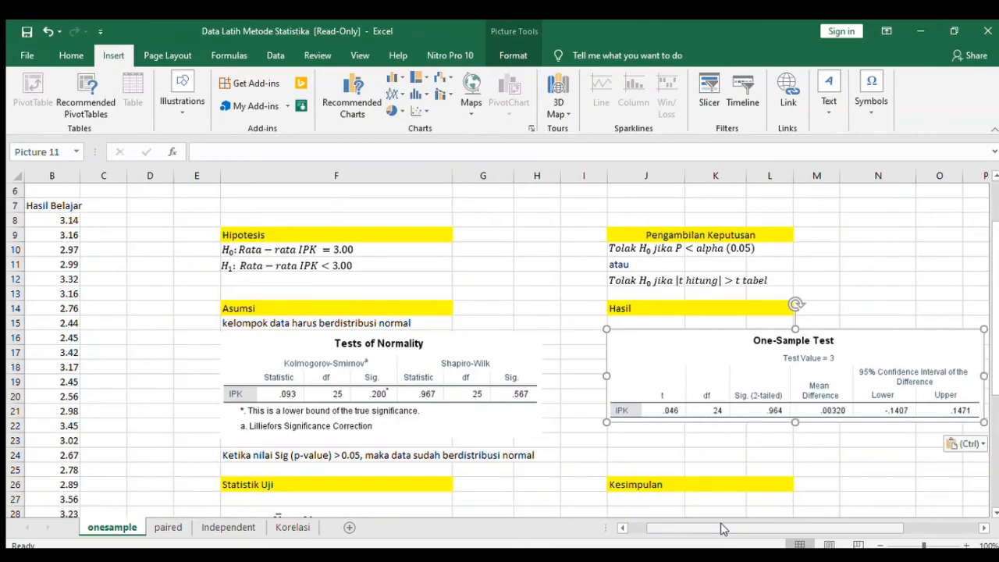
drag(722, 528, 742, 533)
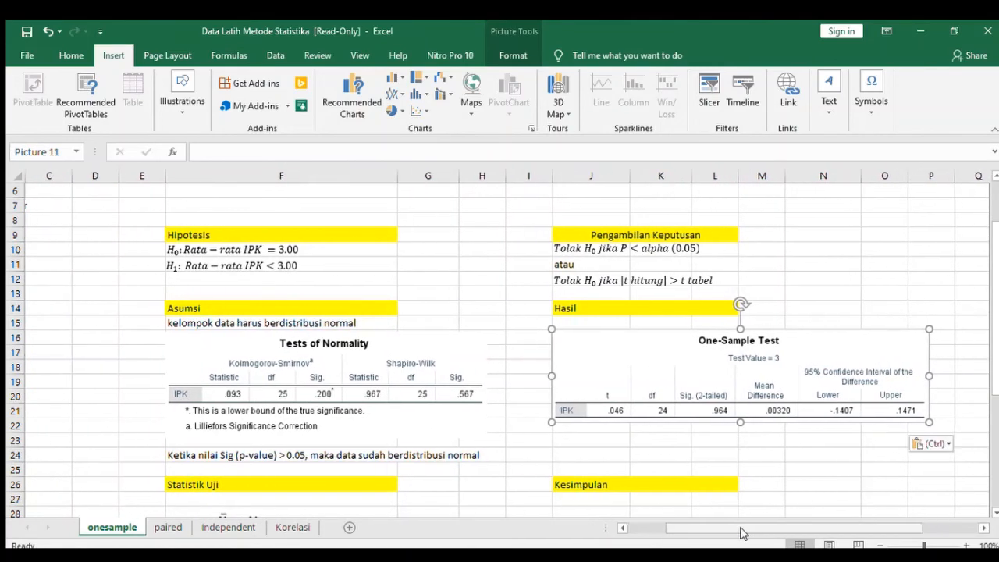
click(663, 438)
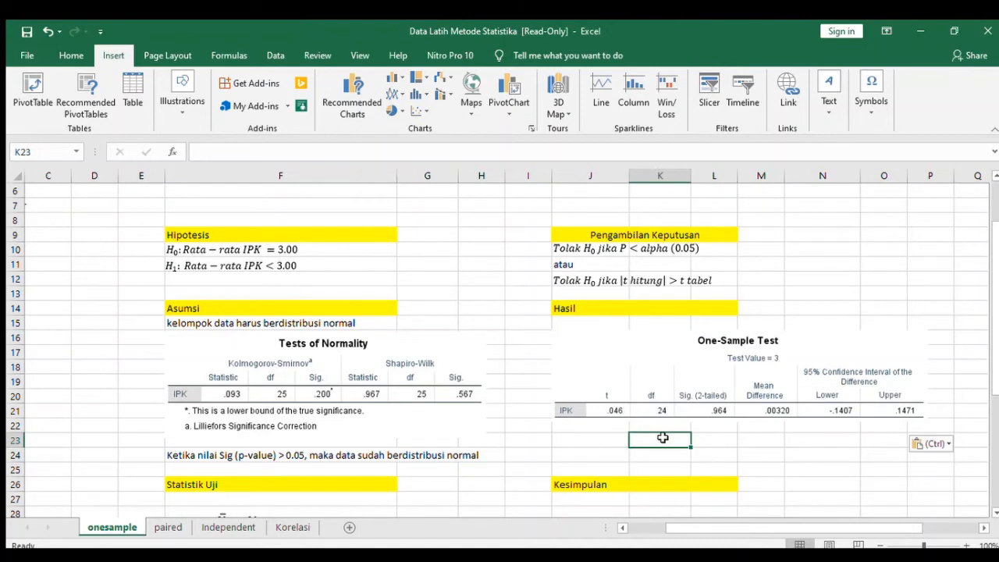
Compare the decision rule with the test's significance value, and enter "Nilai P-value = 0.964 > 0.05" in J23, below the One-Sample Test table.
click(617, 234)
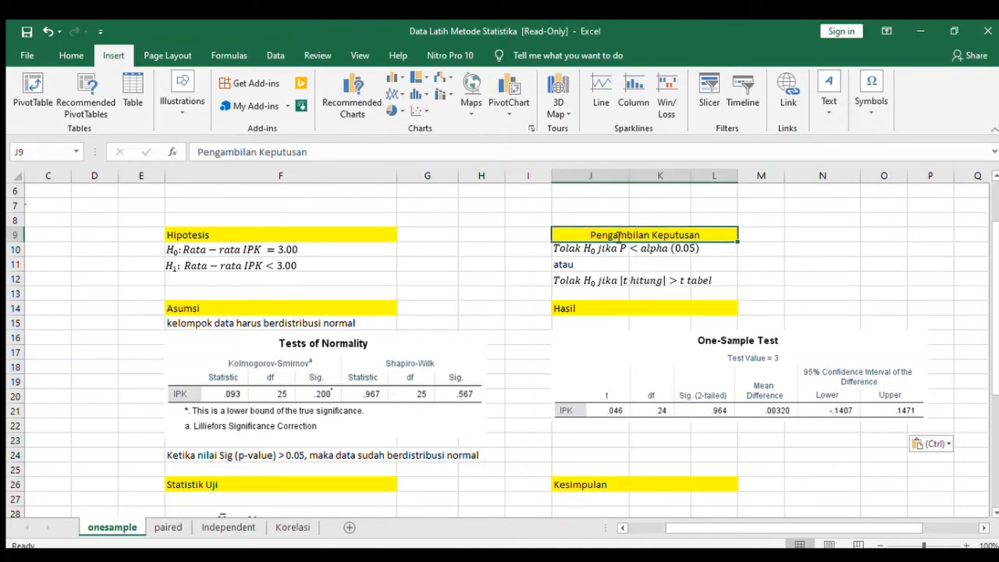
click(619, 248)
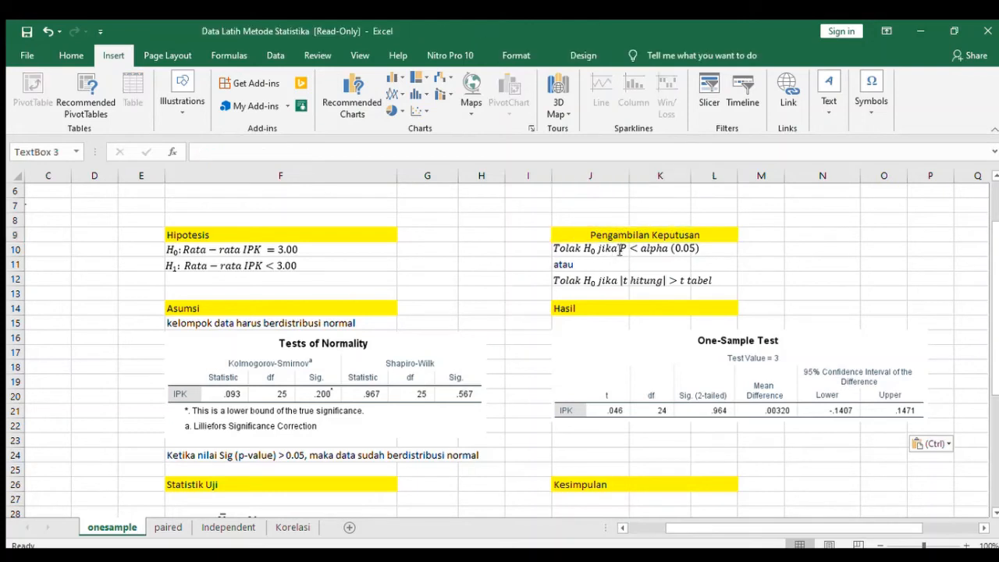
click(727, 250)
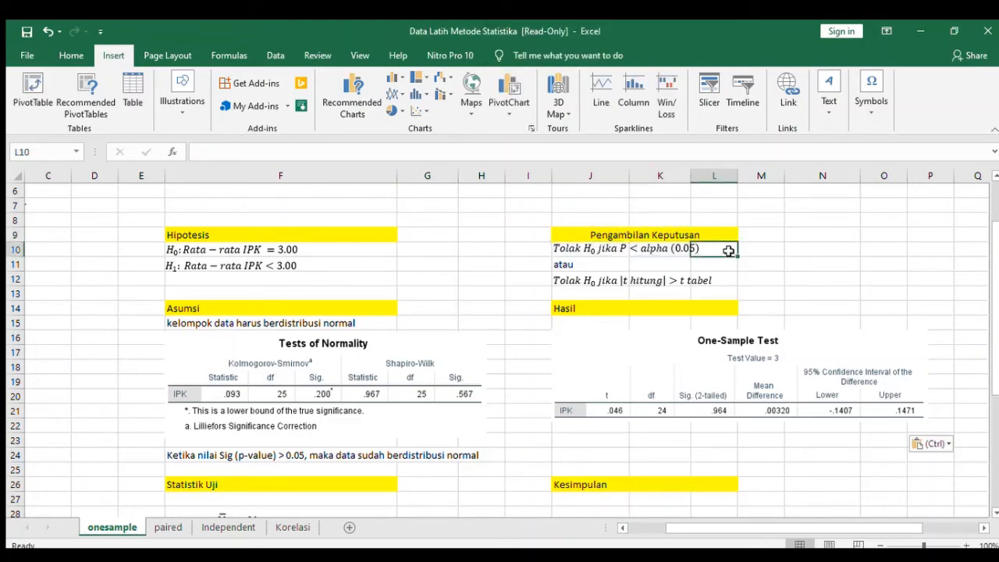
click(720, 417)
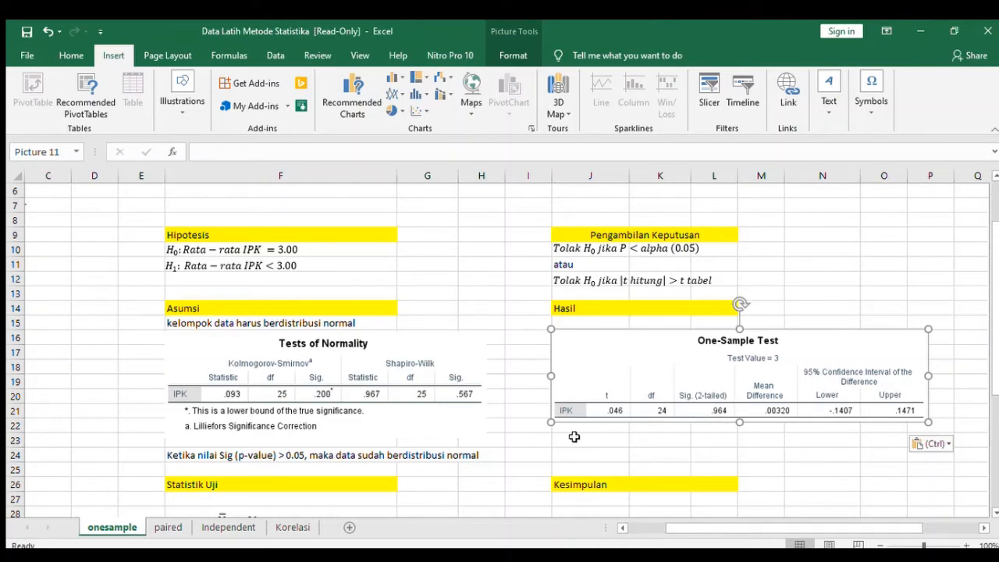
click(599, 441)
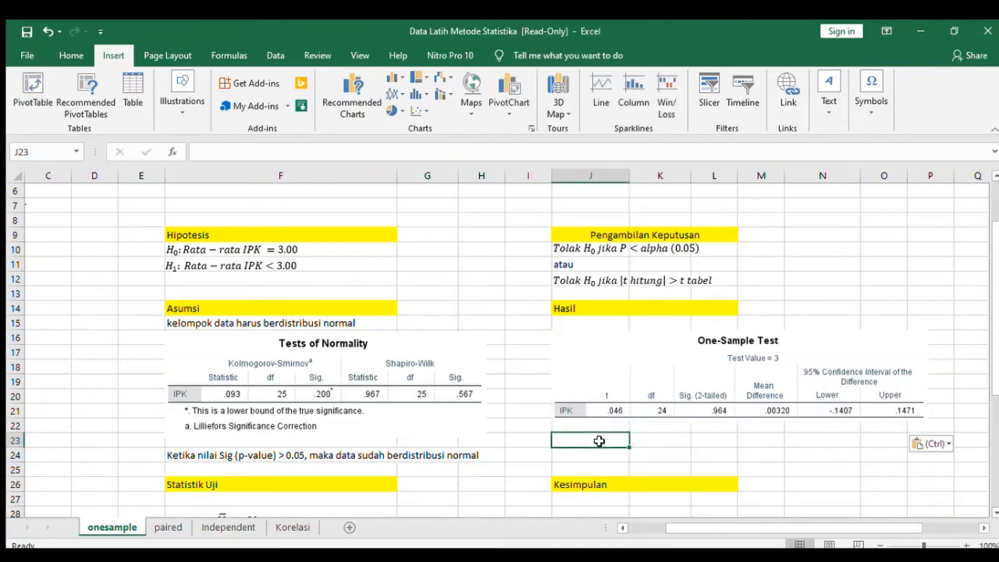
text(ni)
key(BackSpace)
key(BackSpace)
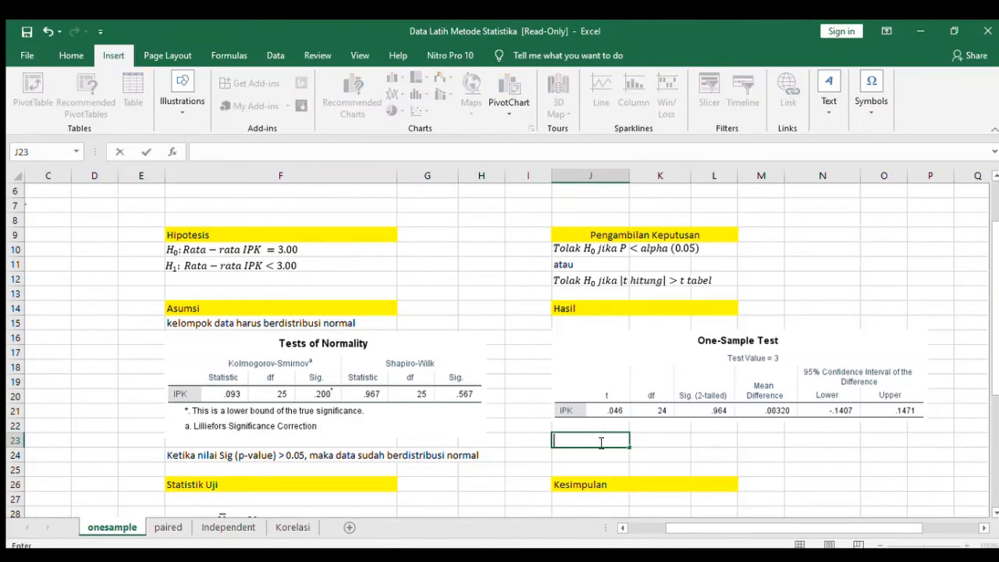
text(Nilai P-value = )
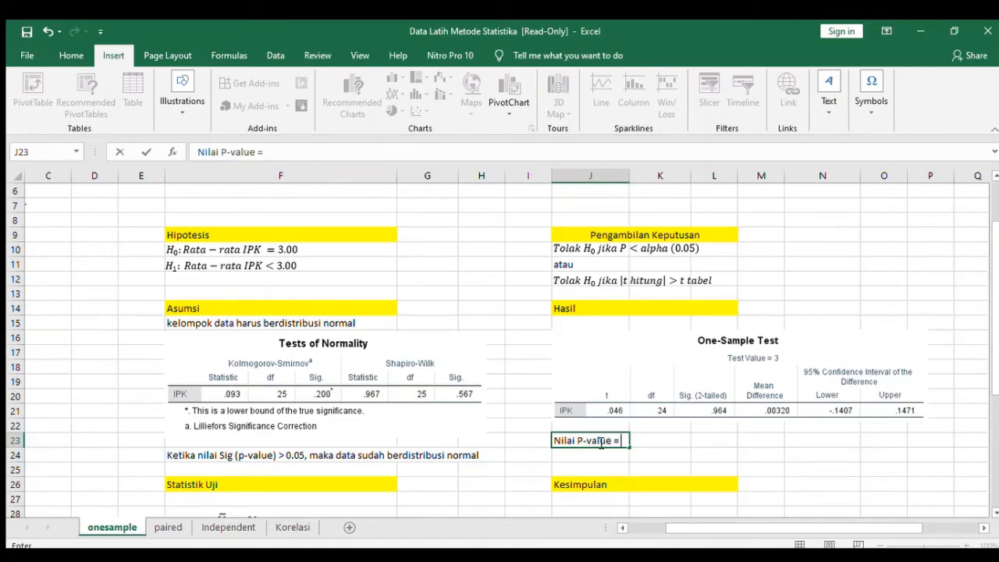
text(0.964 > 0.05)
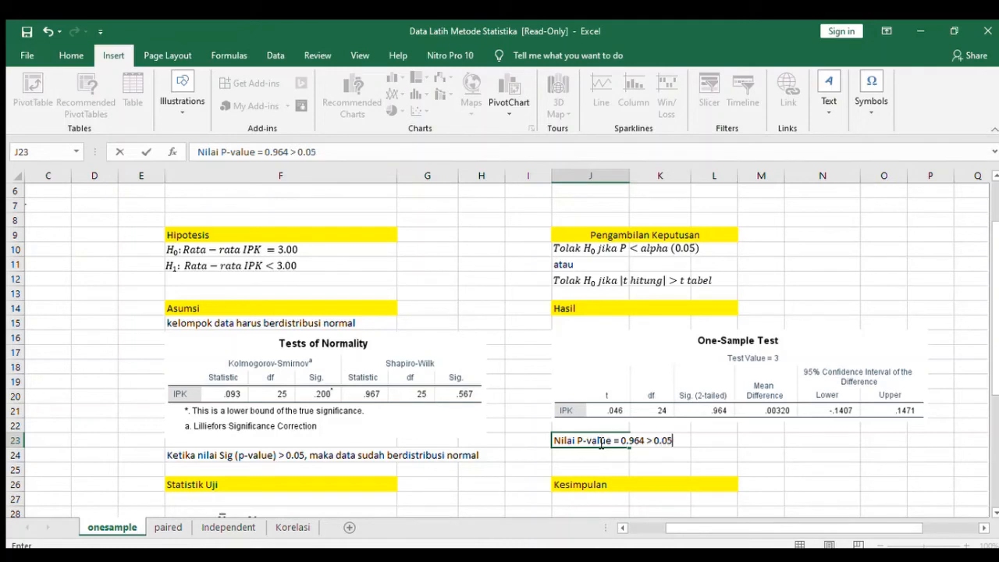
key(Return)
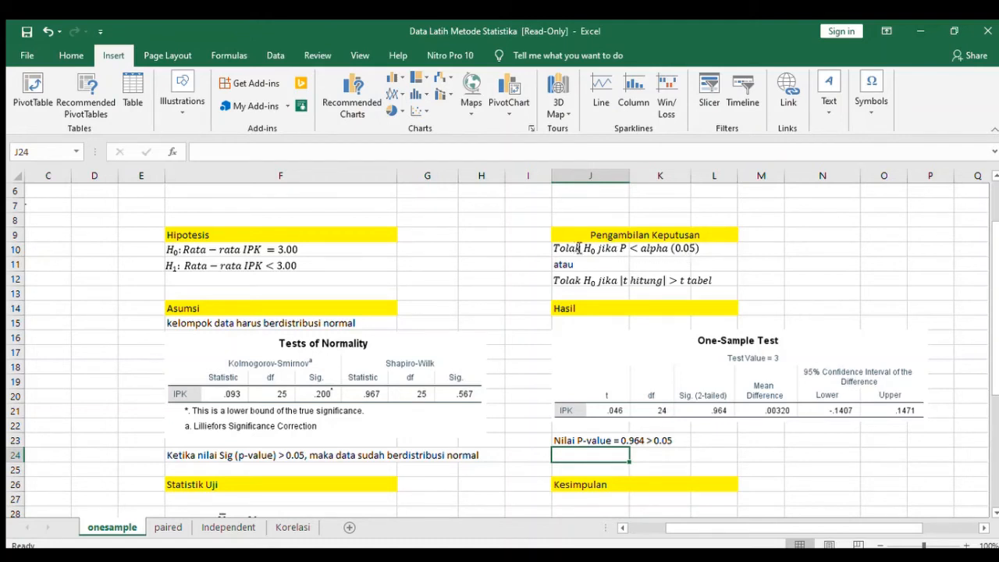
Append ", terima Ho" to the P-value note in cell J23.
click(685, 441)
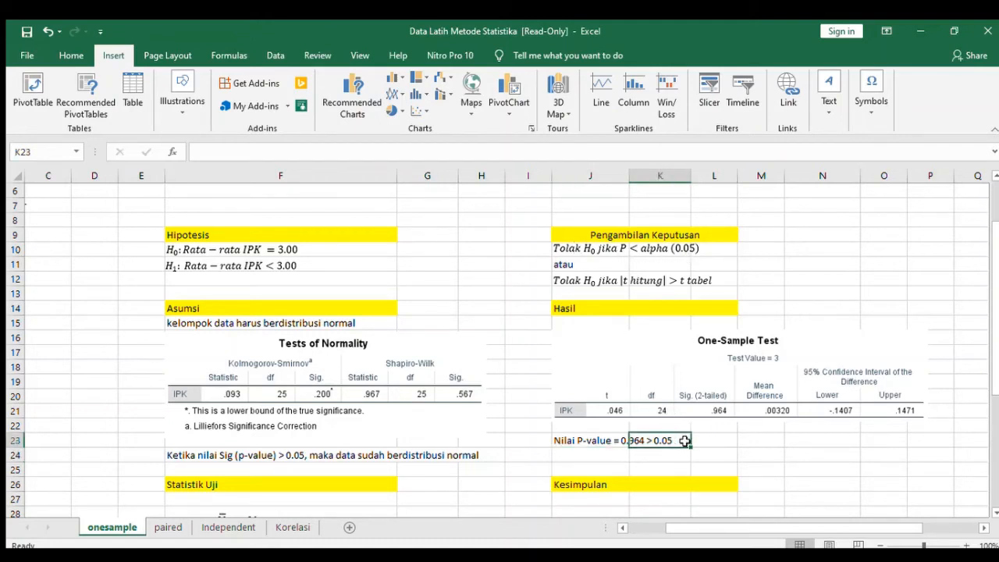
click(569, 442)
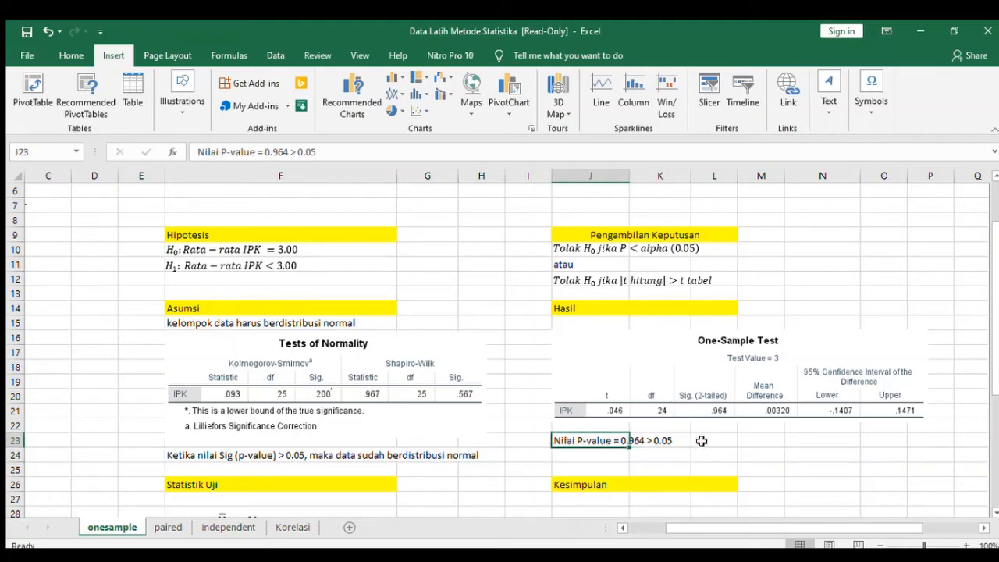
click(343, 152)
text(,)
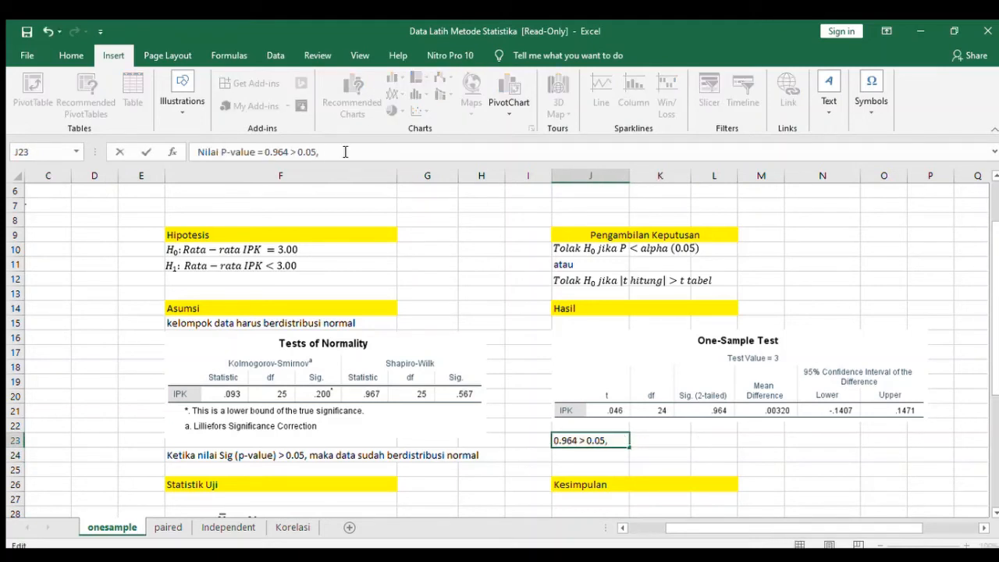
text( terima Ho)
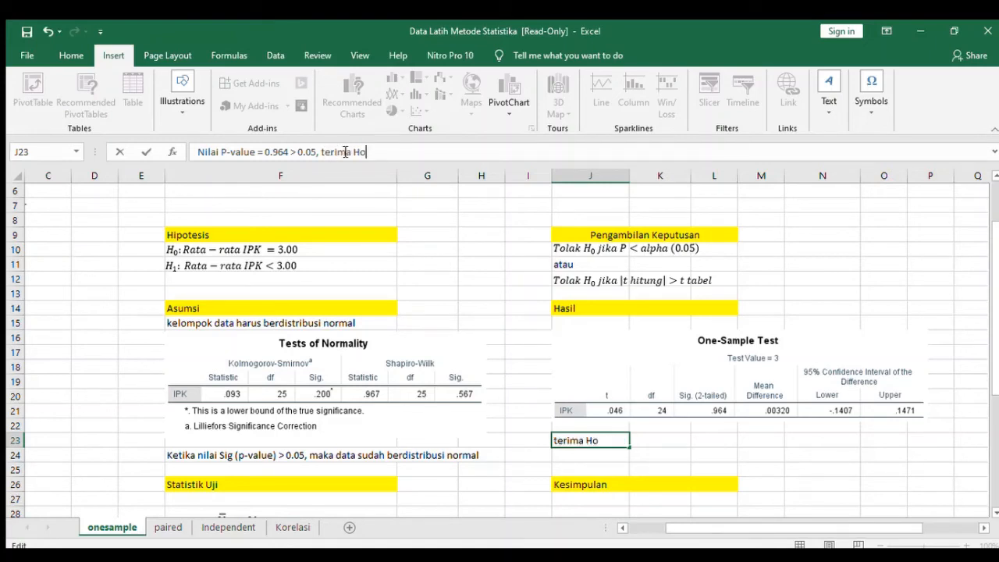
key(Return)
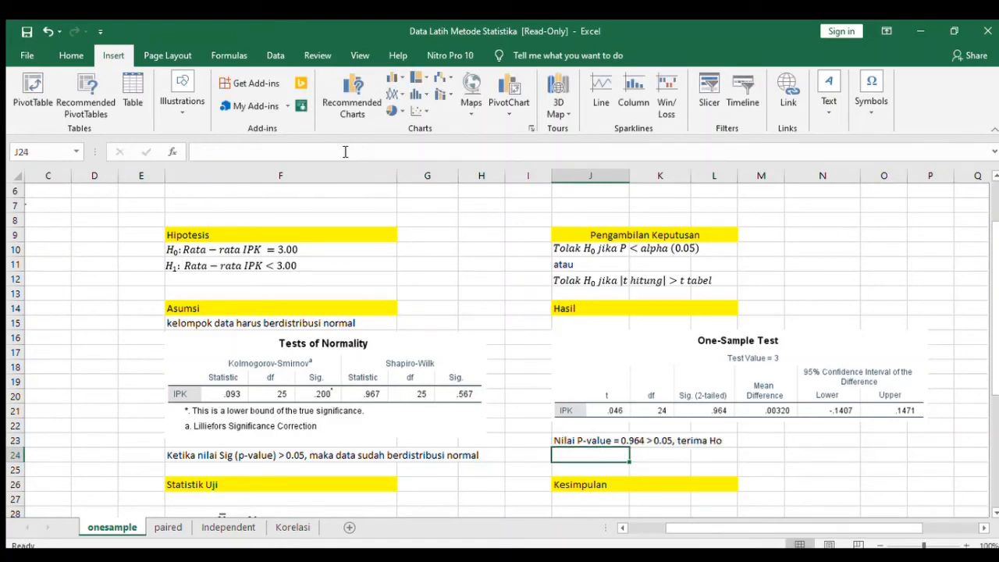
click(583, 438)
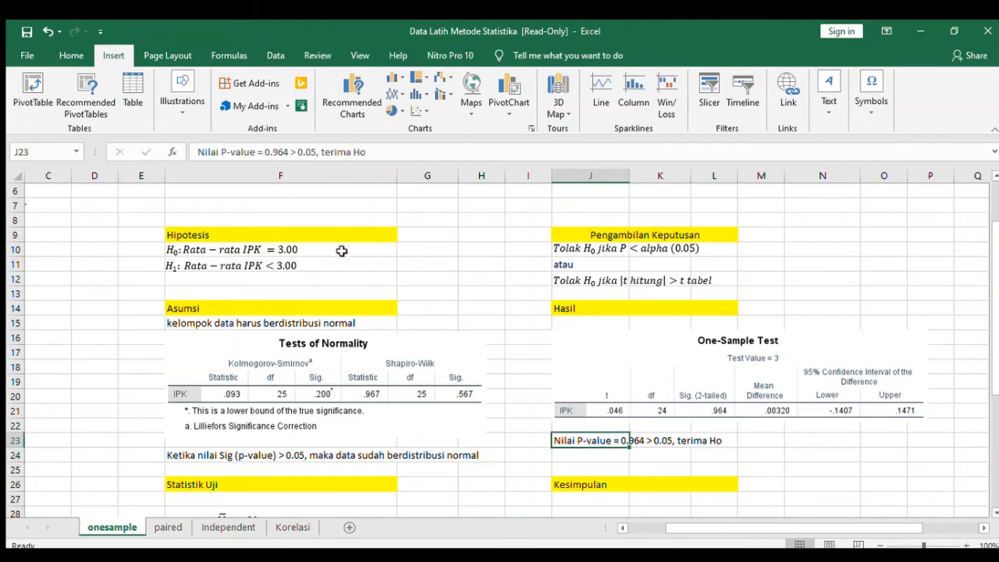
Check the hypotheses against the P-value note, and enter "t hitung" in J24 and 0.046 in K24 beneath that note.
click(267, 251)
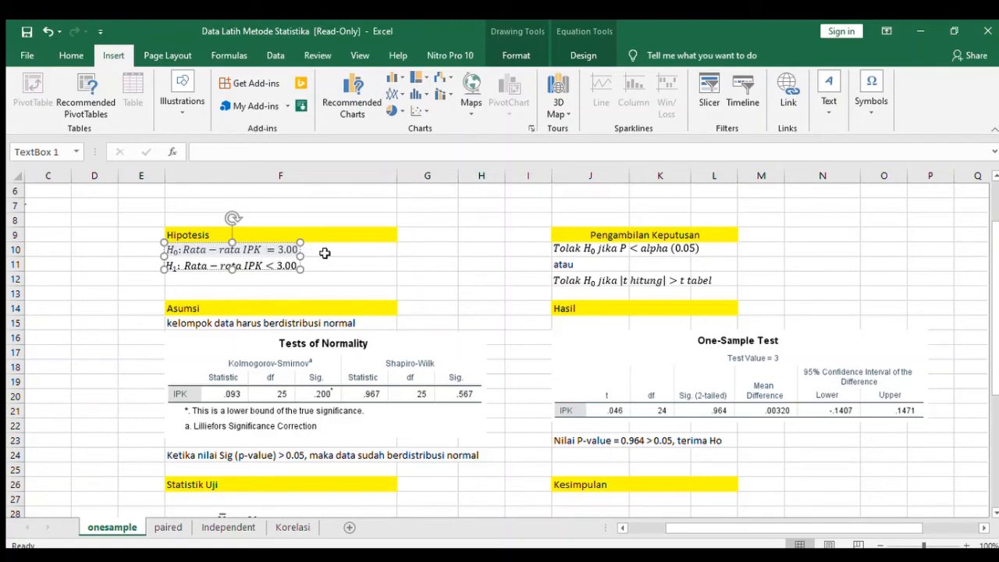
click(263, 266)
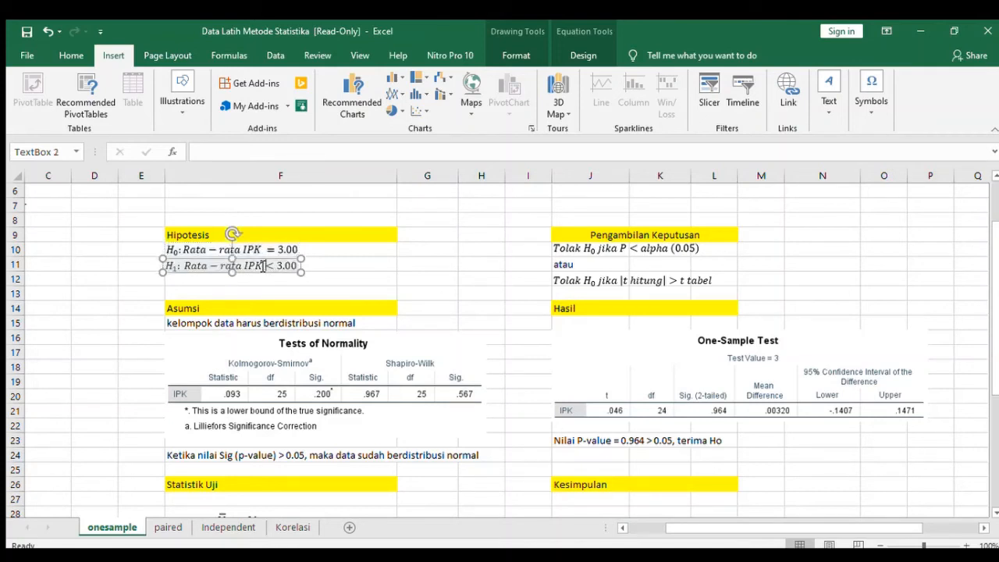
click(266, 250)
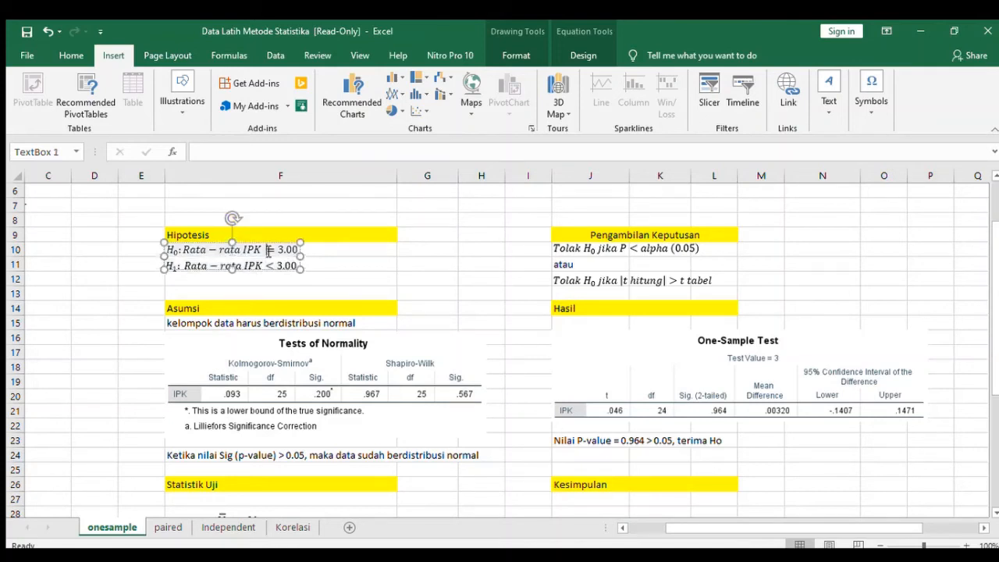
click(566, 440)
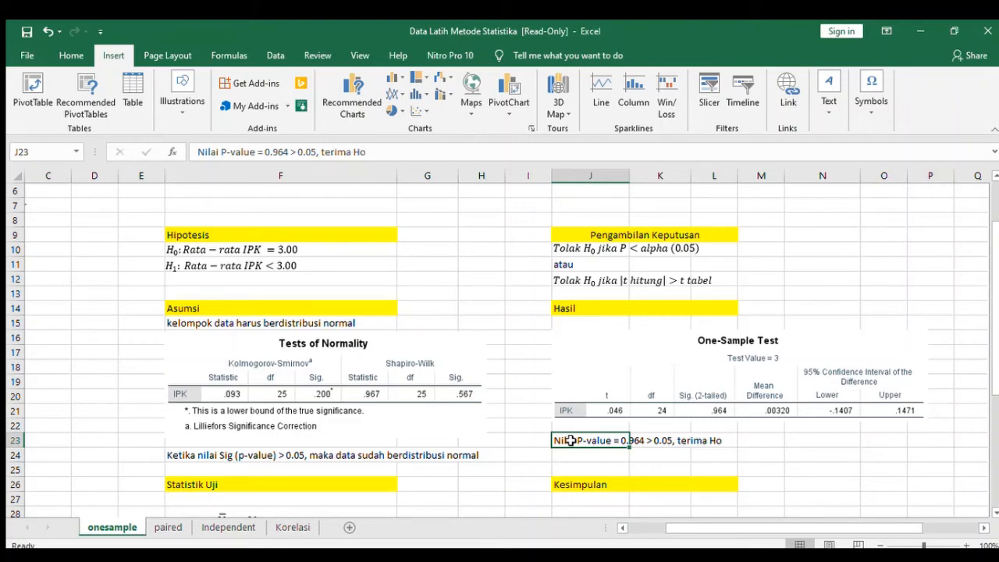
click(635, 408)
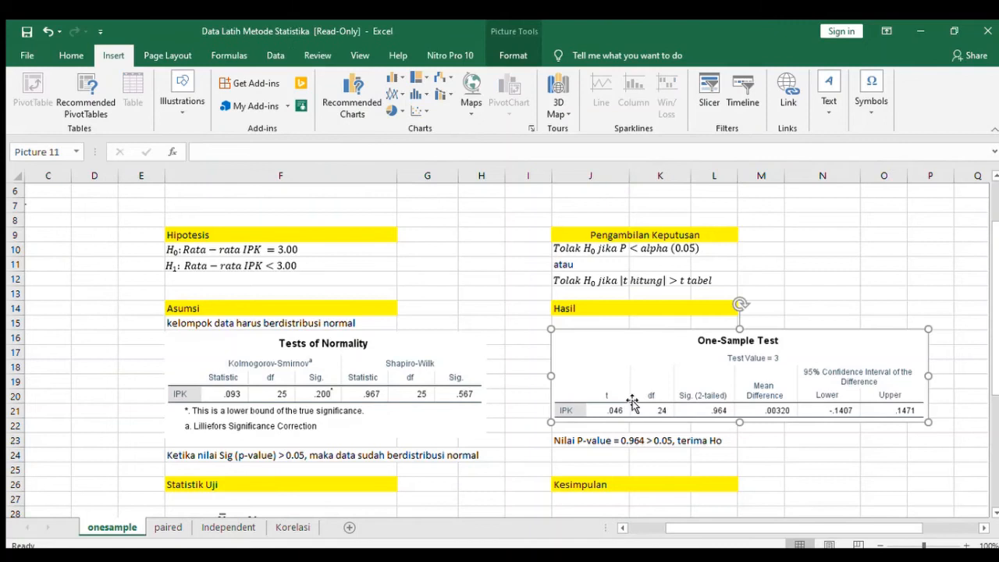
click(584, 455)
text(t hitung)
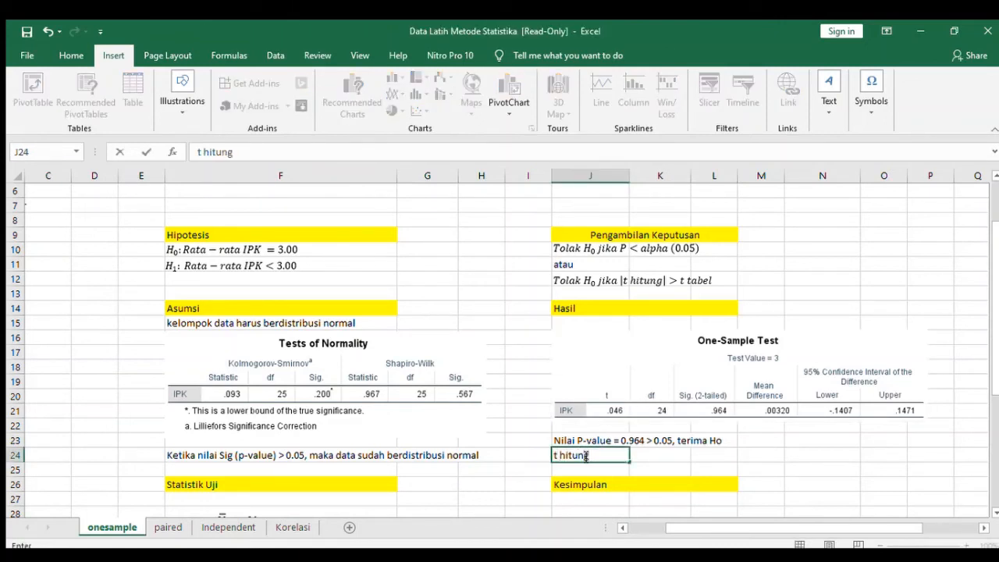
key(Tab)
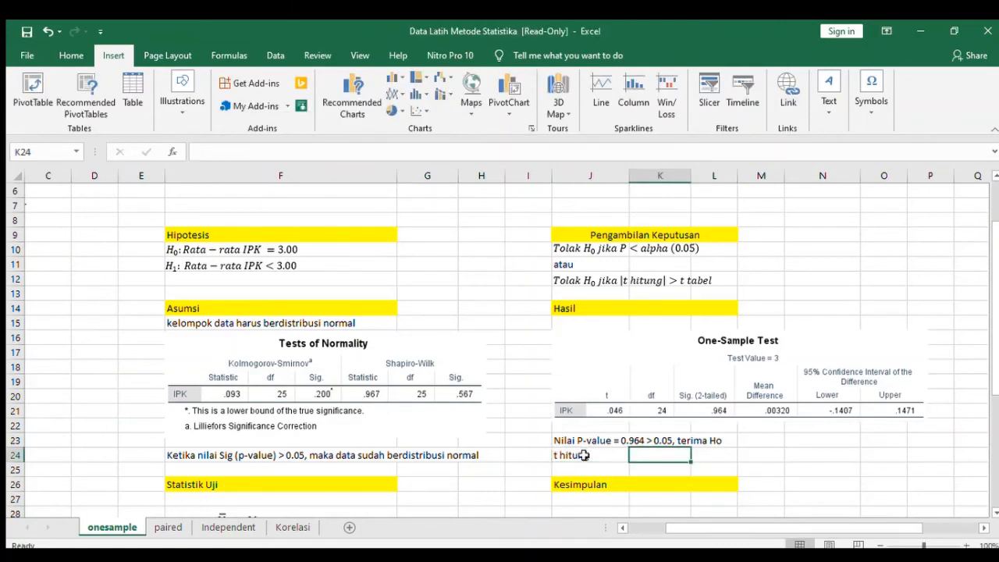
text(0.046)
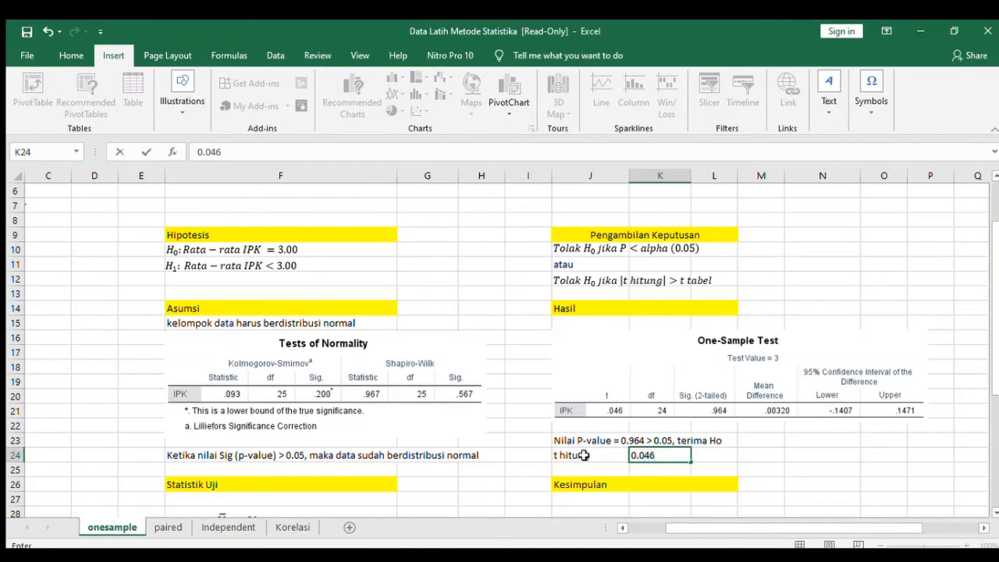
key(Return)
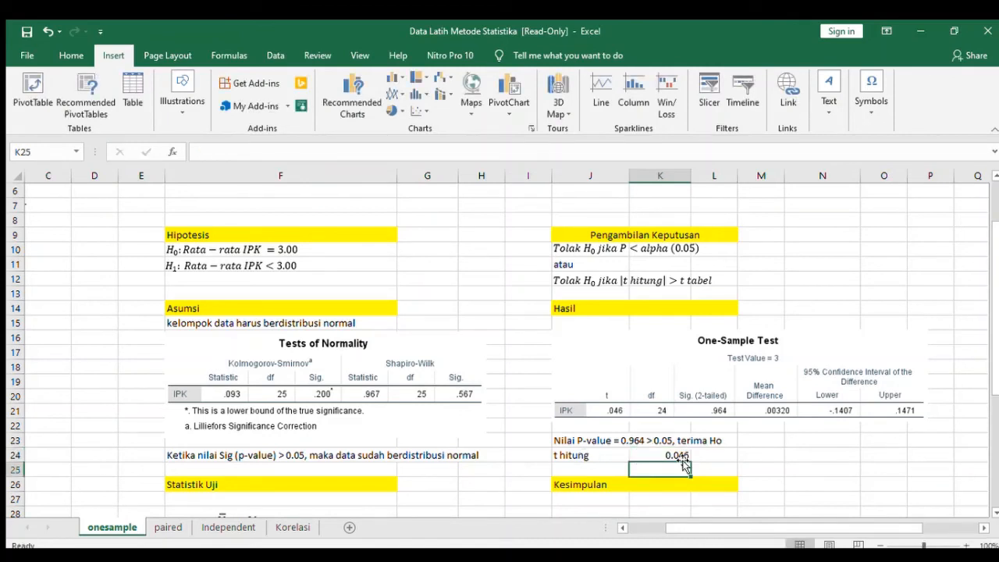
Look up the critical t for dk 24 and one-tailed 0.05 in the t table, and enter "t tabel" in J25 and 1.711 in K25.
click(575, 283)
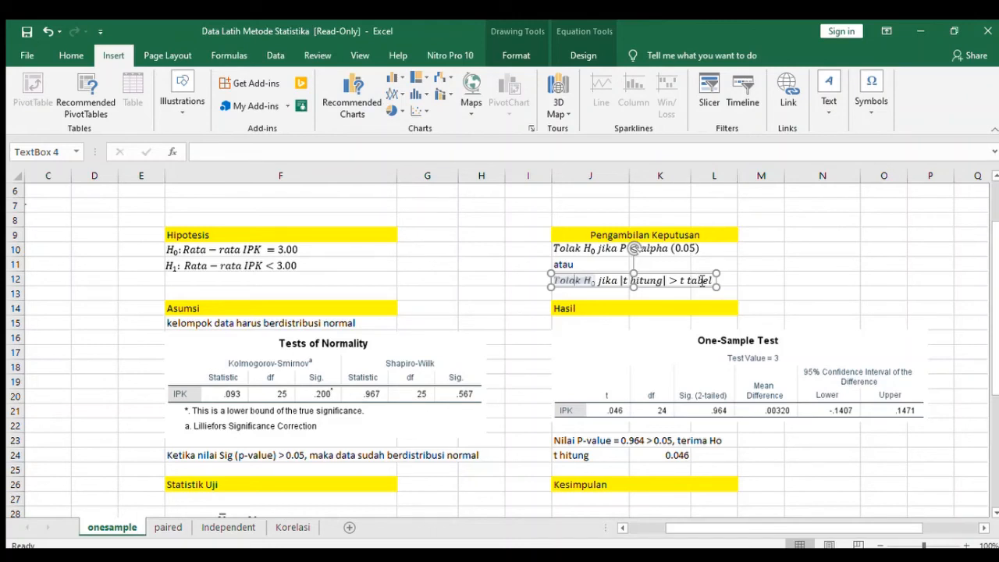
click(702, 281)
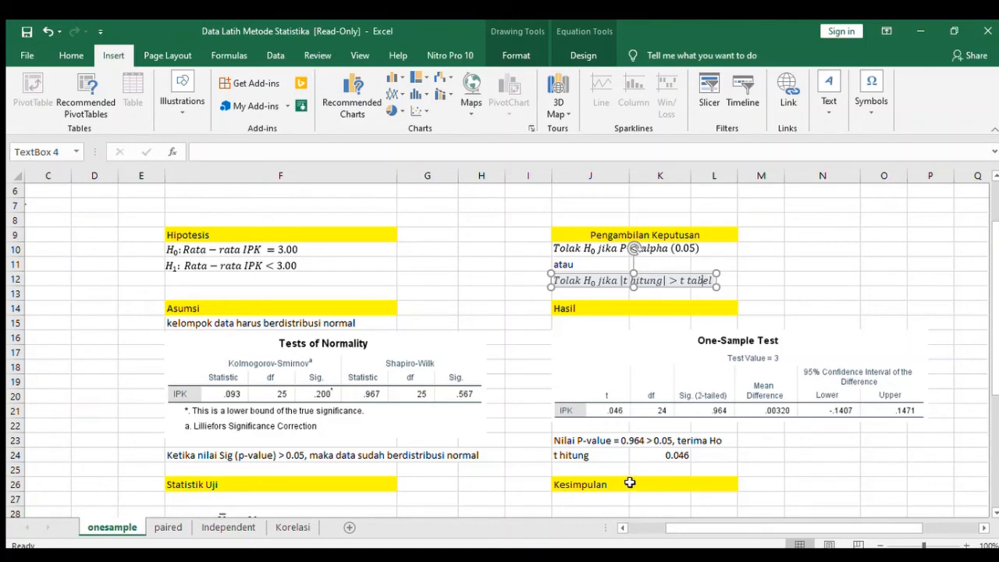
click(719, 453)
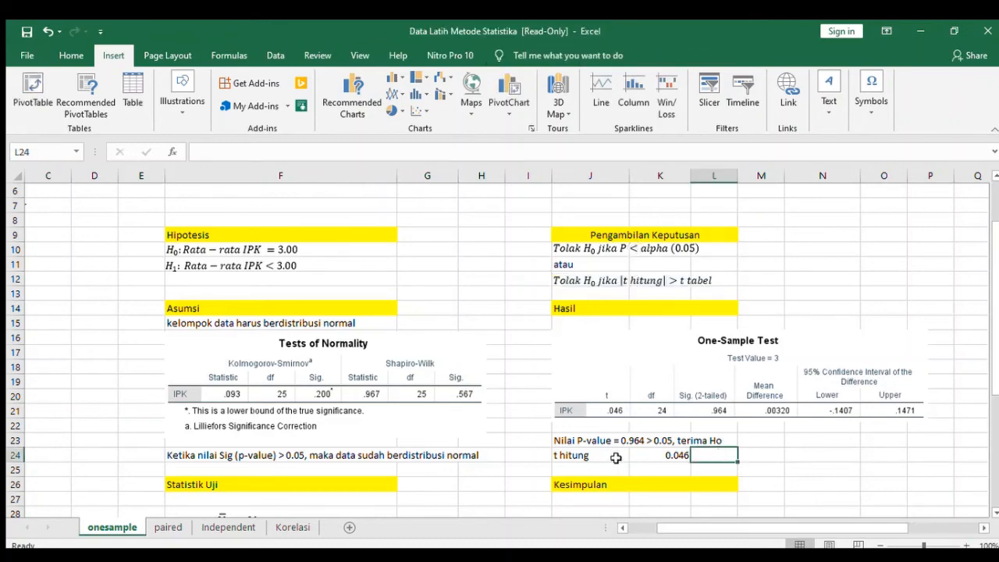
drag(784, 529, 871, 530)
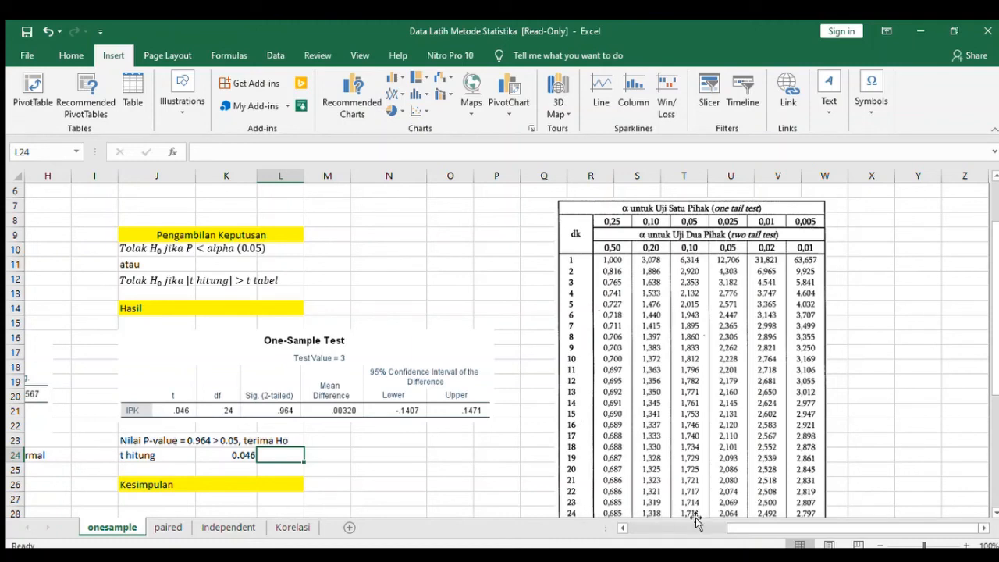
click(995, 512)
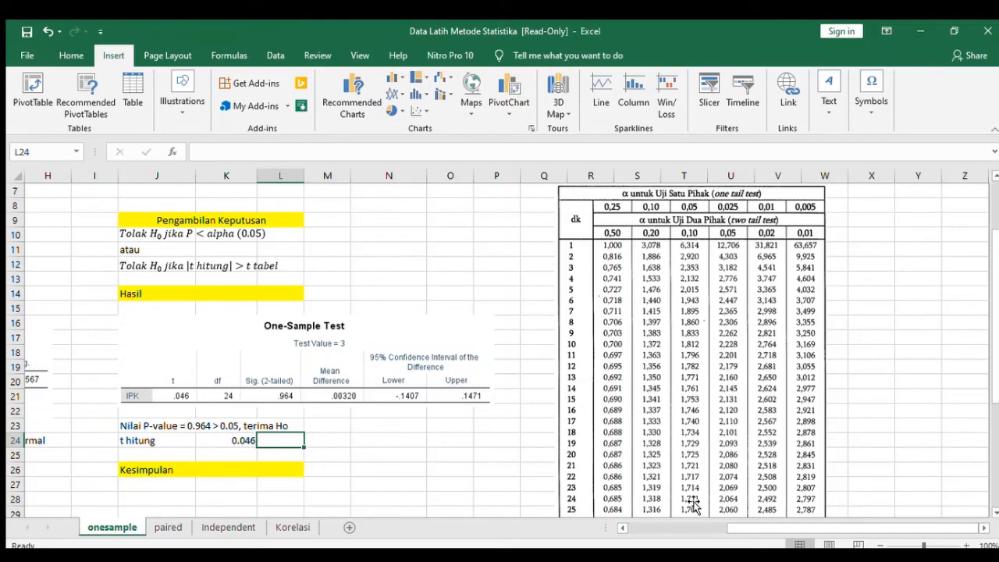
click(181, 457)
text(t tabel)
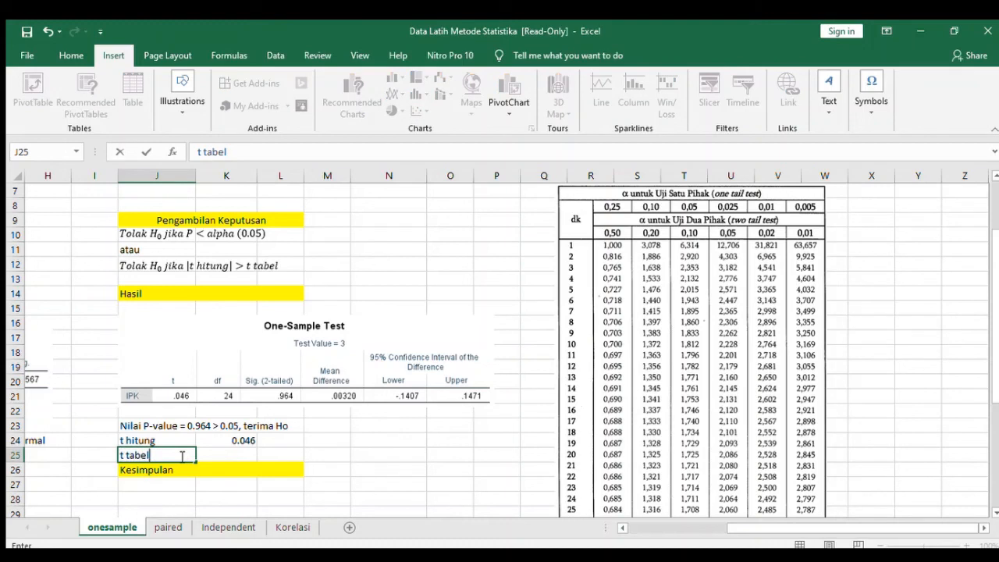
key(Tab)
text(1.711)
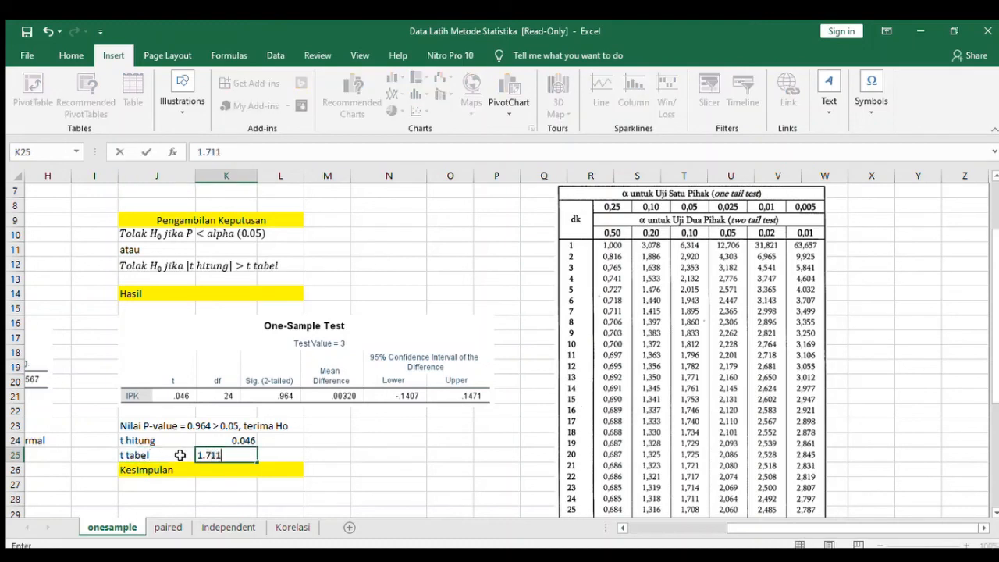
key(Tab)
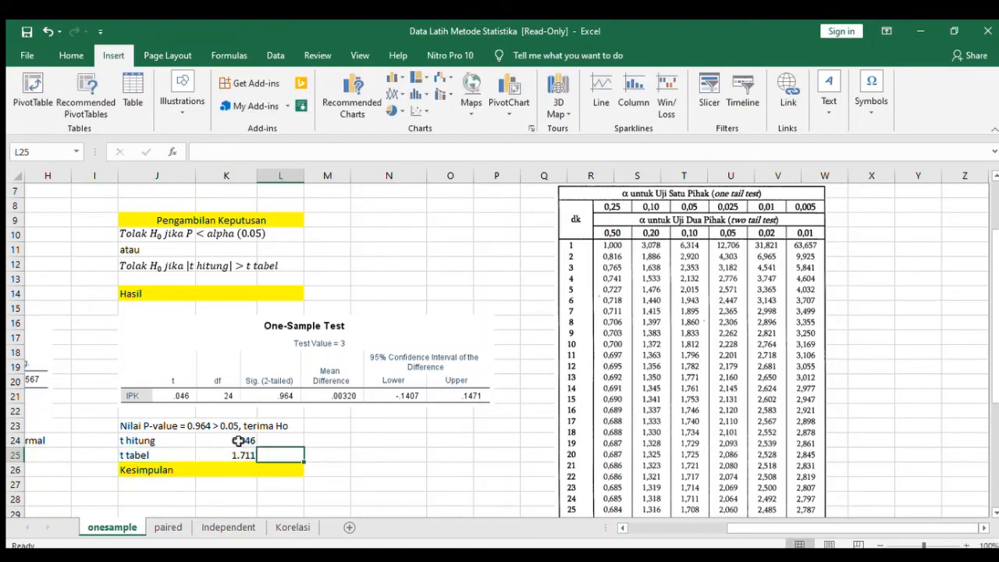
Compare the t hitung value in K24 with the t tabel value in K25 using the decision rule.
click(240, 454)
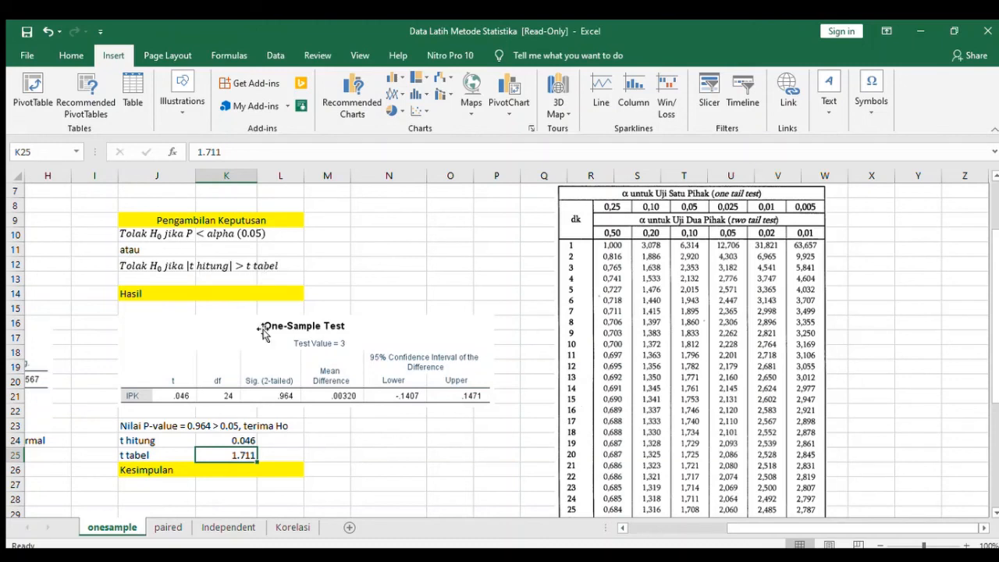
click(237, 440)
click(238, 454)
click(245, 440)
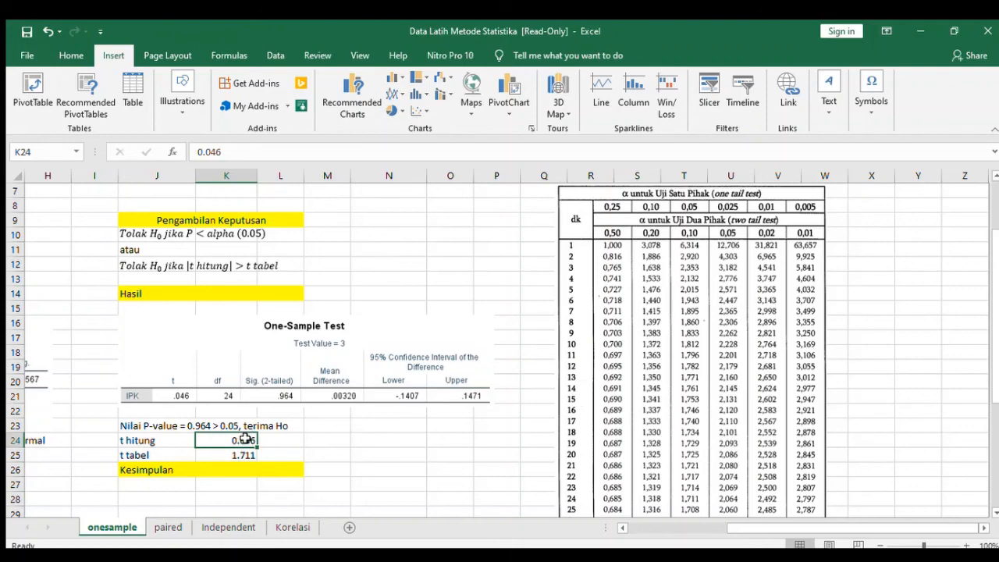
Enter the conclusion "Mahasiswa yang aktif berorganisasi memiliki IPK rata-rata 3.00" in J28, beneath the Kesimpulan heading.
click(993, 512)
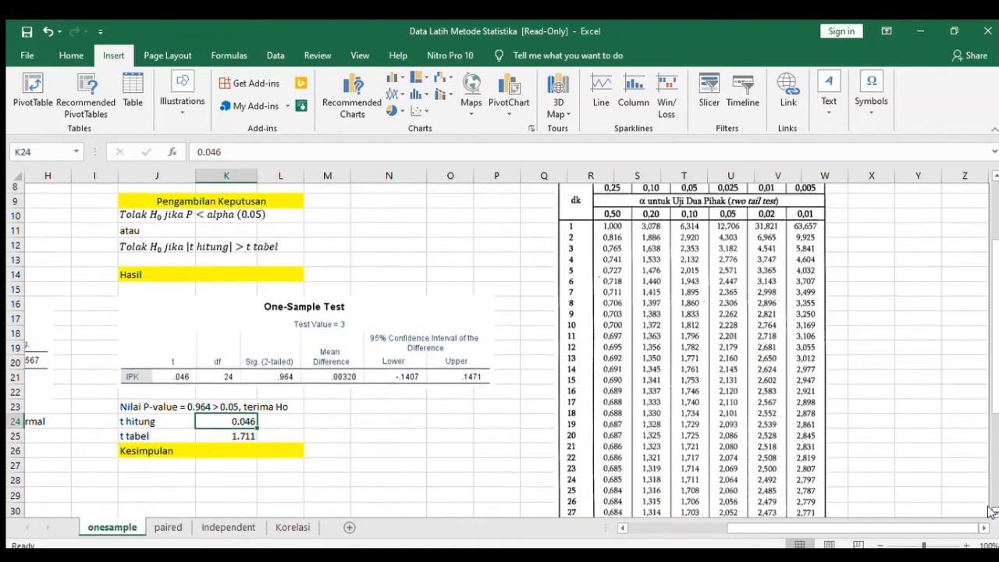
click(993, 513)
click(993, 512)
click(993, 512)
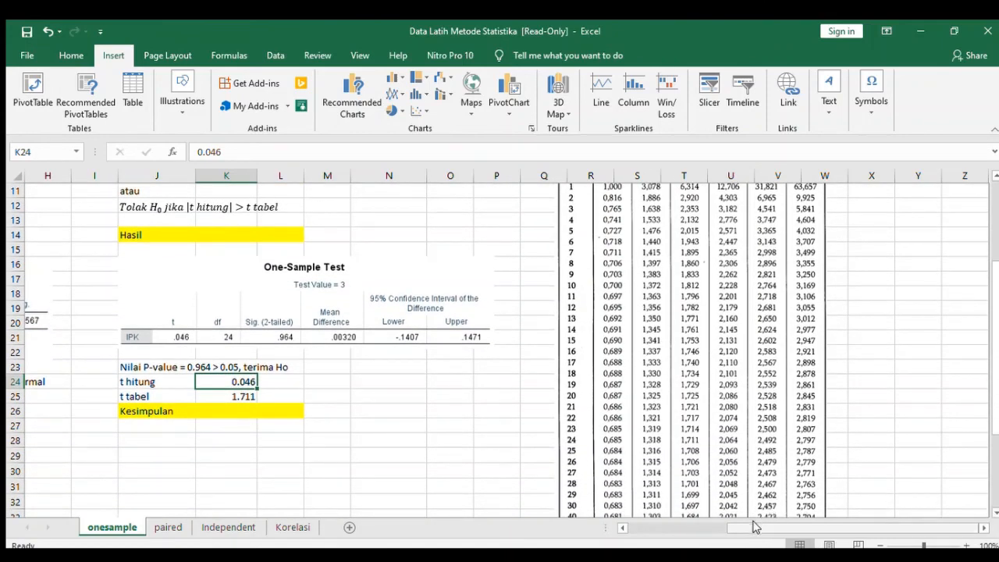
drag(753, 529, 726, 530)
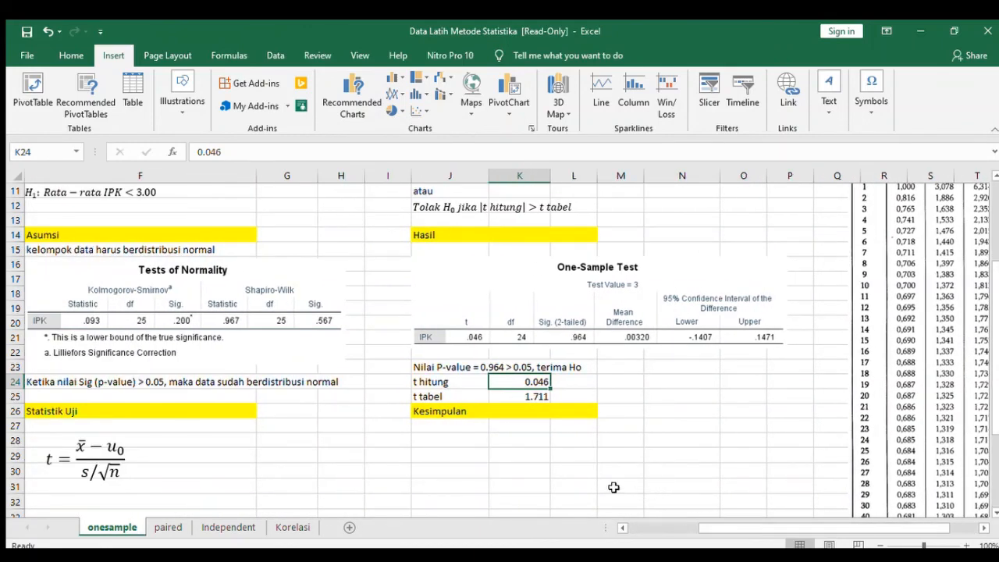
click(453, 438)
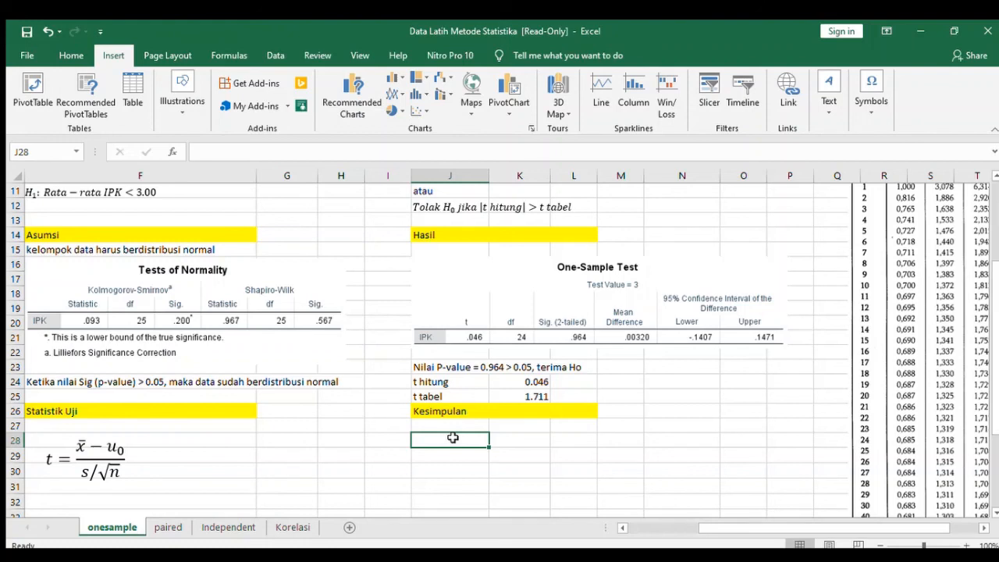
text(Mahasiswa )
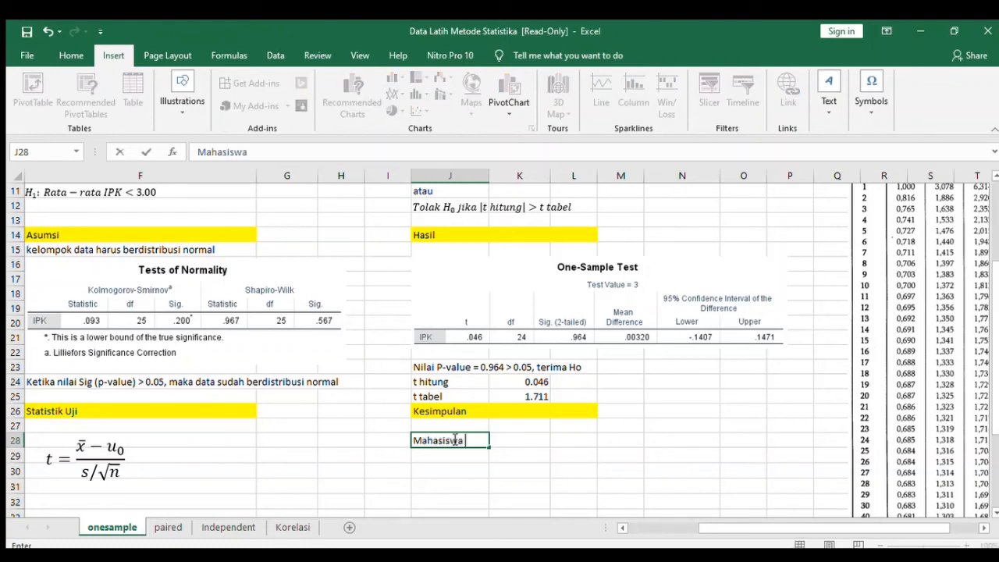
text(yang aktif b)
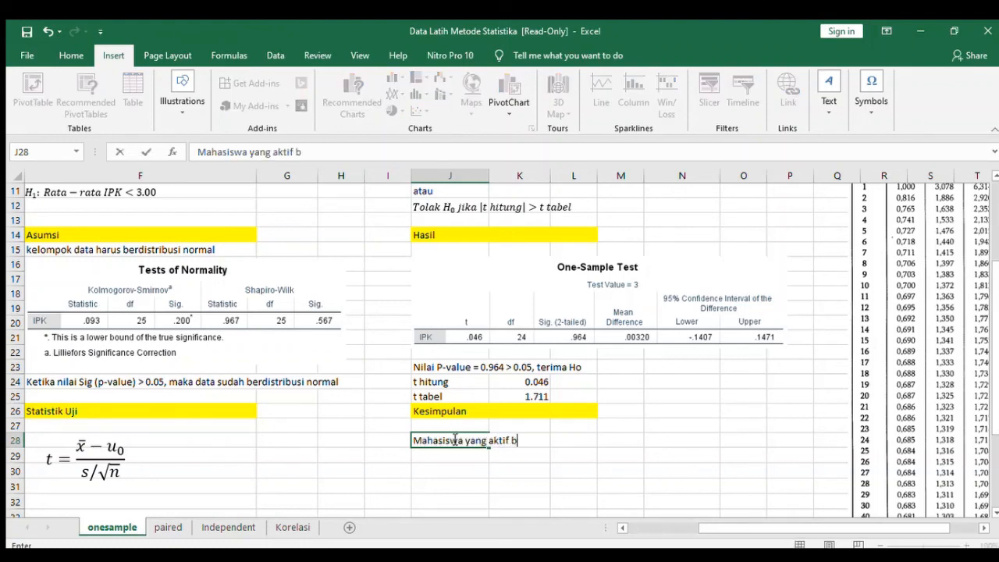
text(erorganisasi)
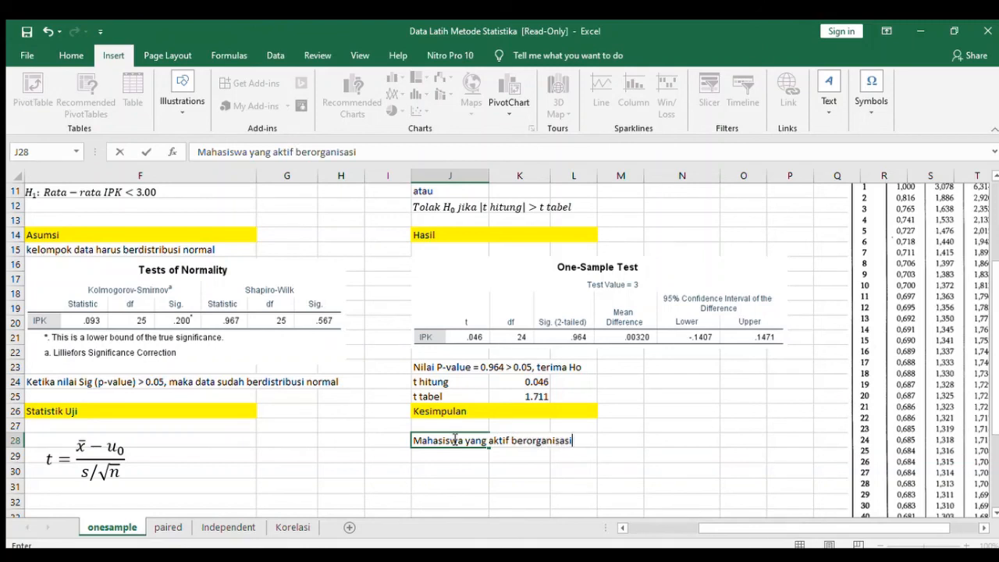
text( memilik)
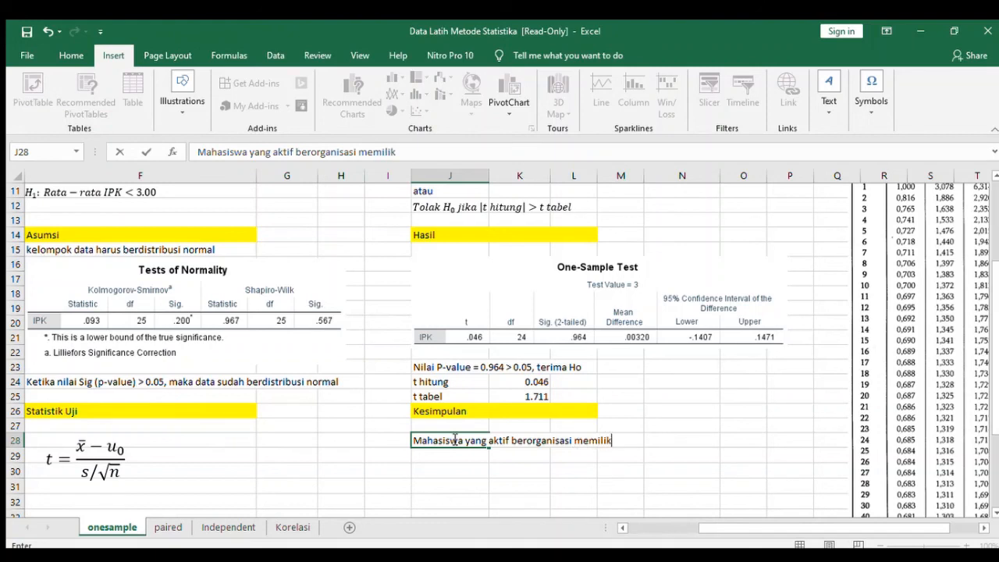
text(i IPK rata-)
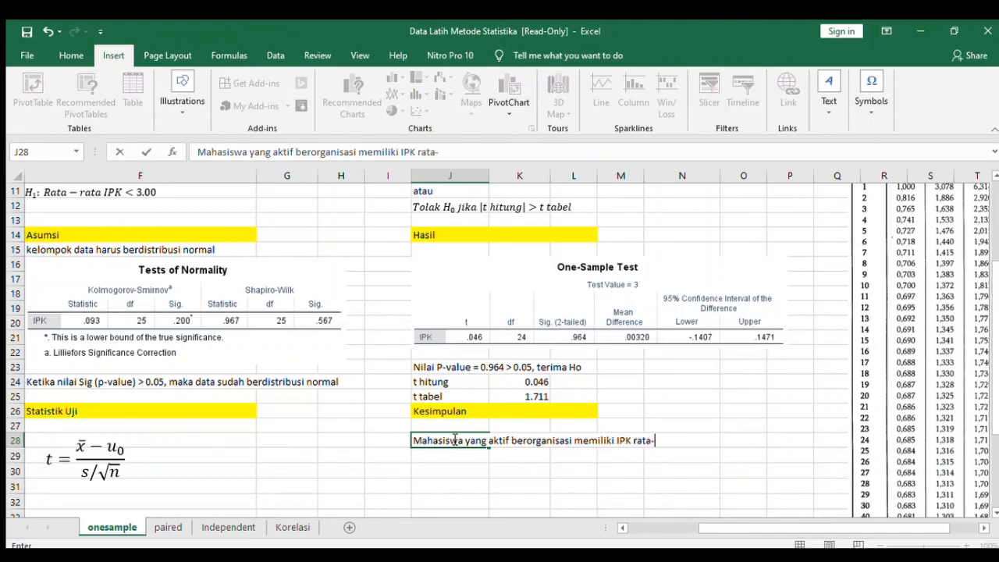
text(rata 3.00)
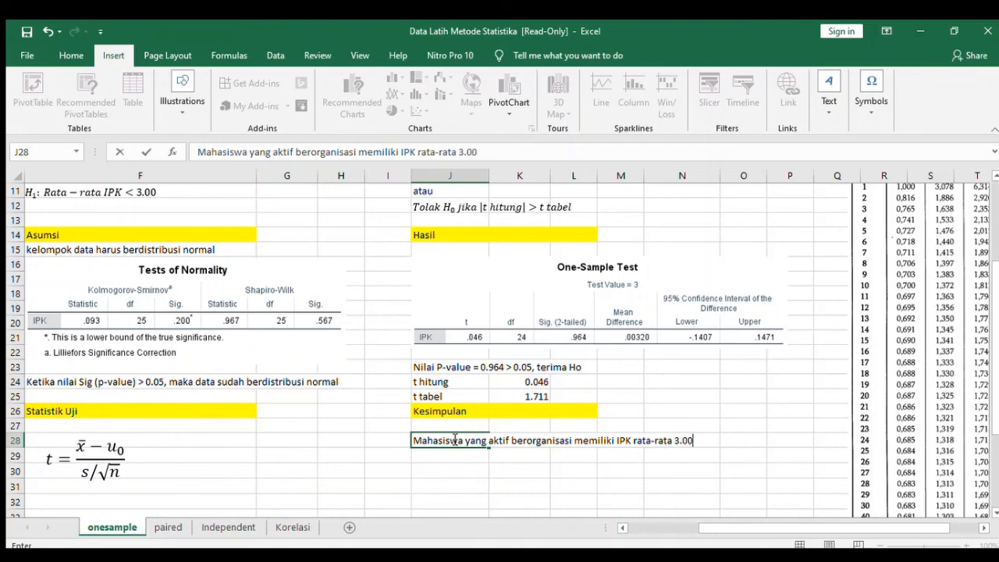
key(Return)
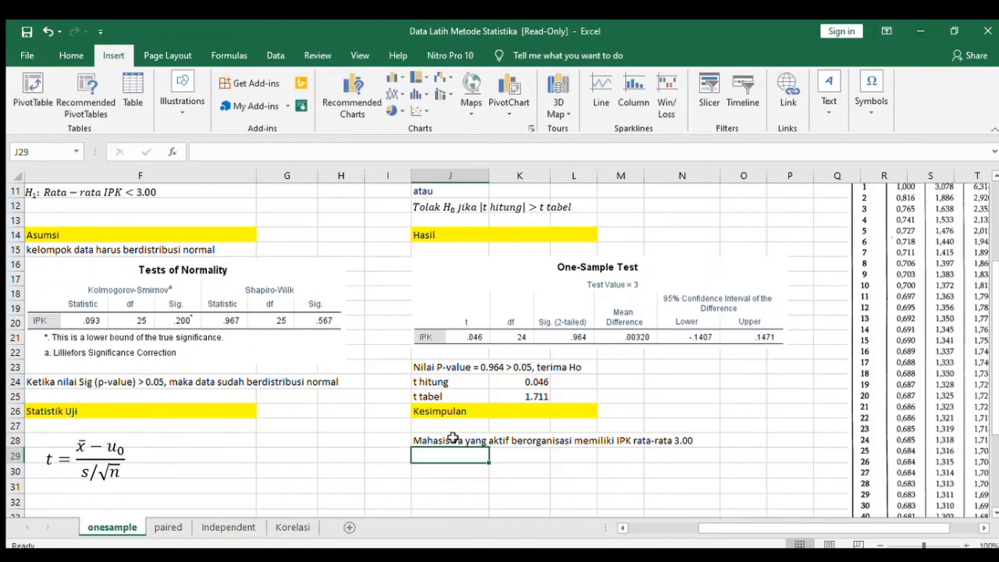
click(453, 439)
click(458, 453)
click(465, 439)
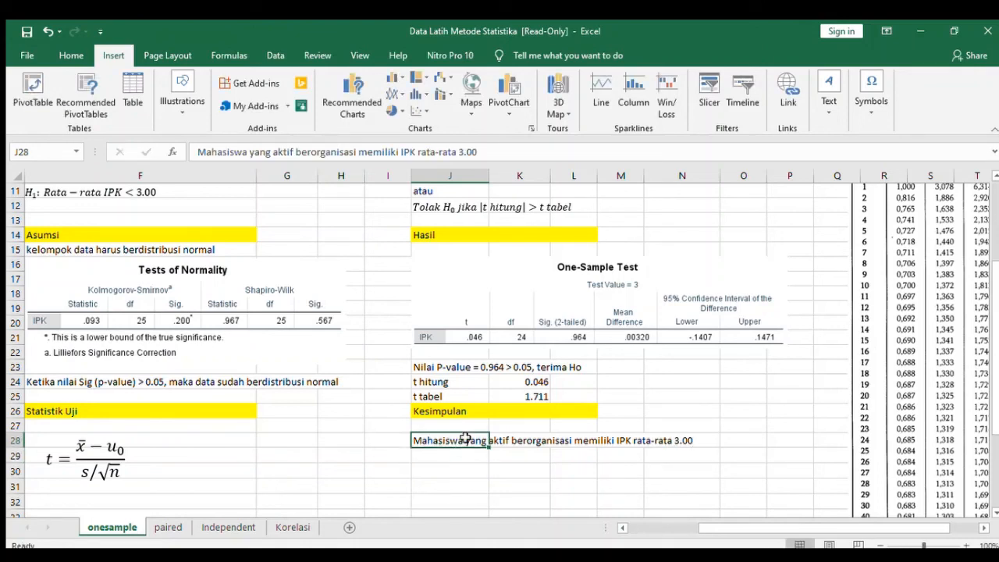
click(470, 424)
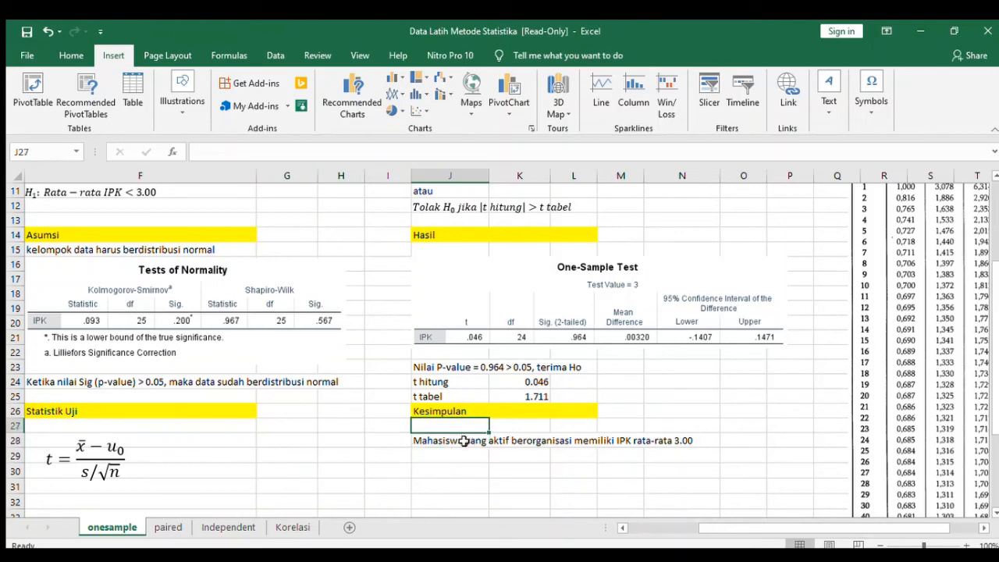
click(465, 440)
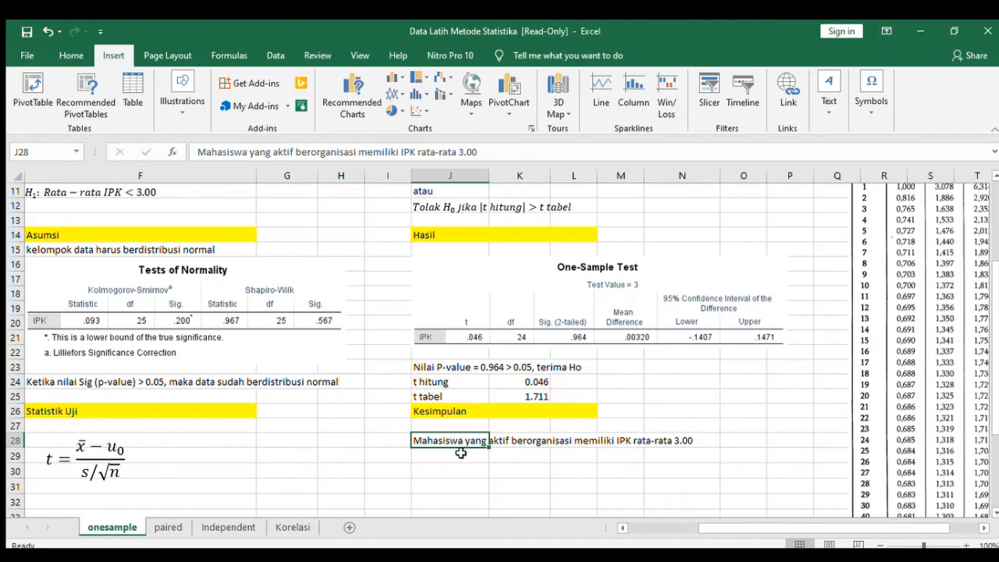
click(461, 453)
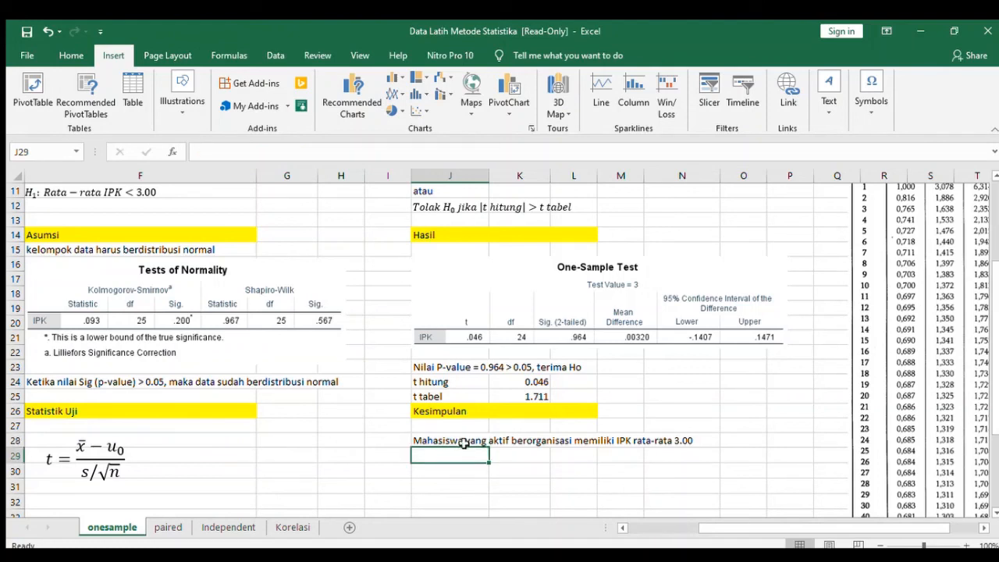
click(464, 442)
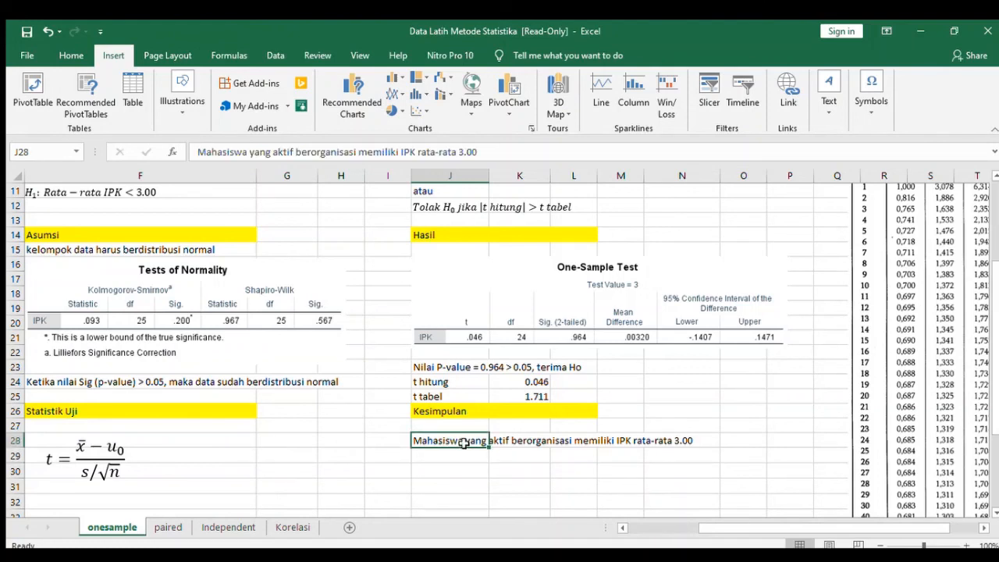
click(463, 454)
click(465, 442)
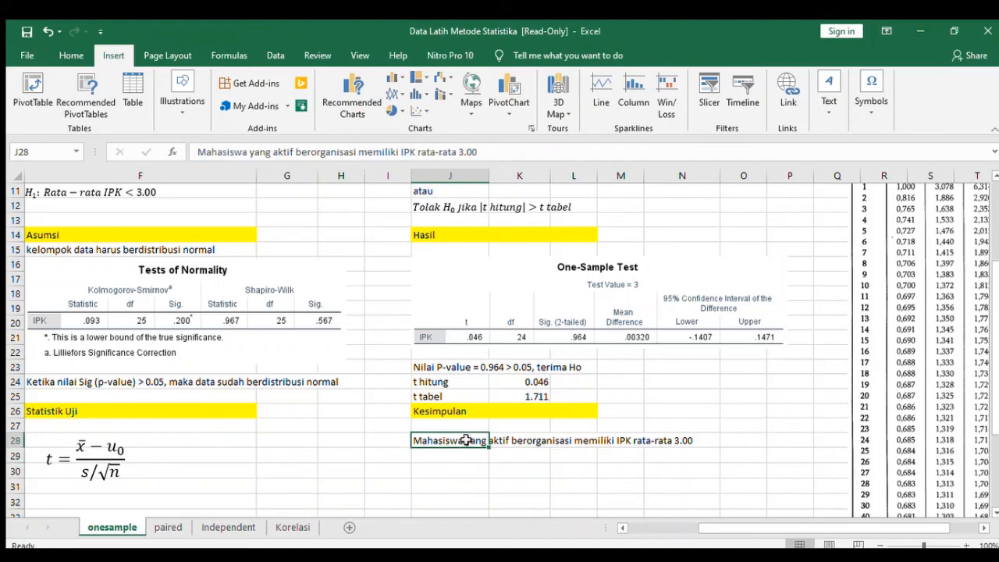